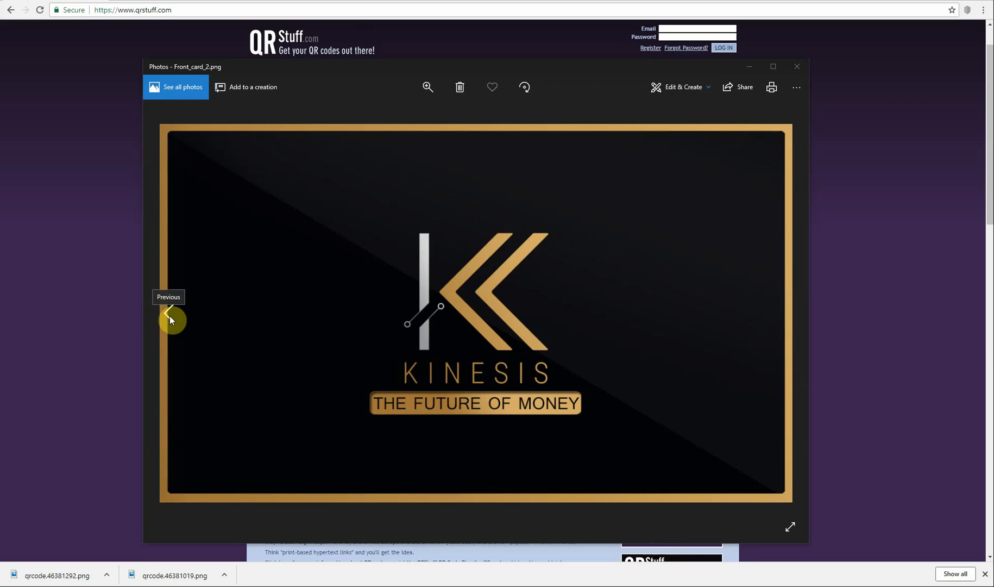
Step back through the card images to Back_card_1.png, then minimize the Photos viewer.
left_click(170, 315)
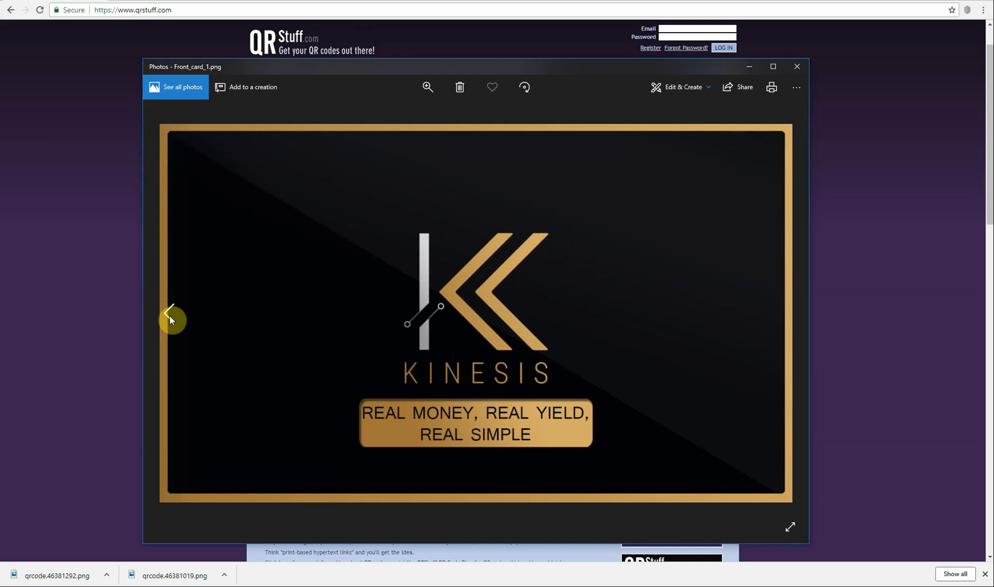
left_click(170, 316)
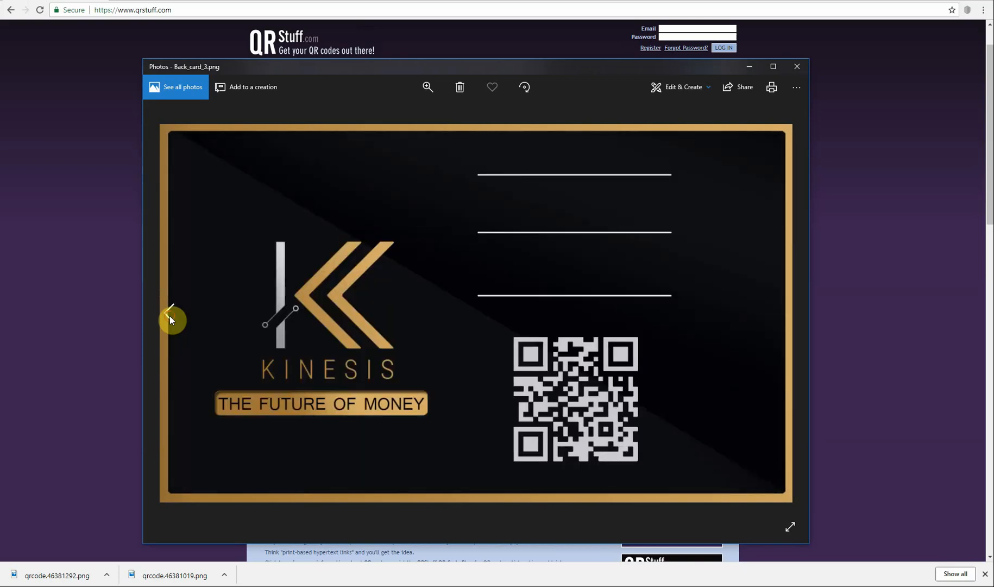
left_click(170, 316)
left_click(170, 316)
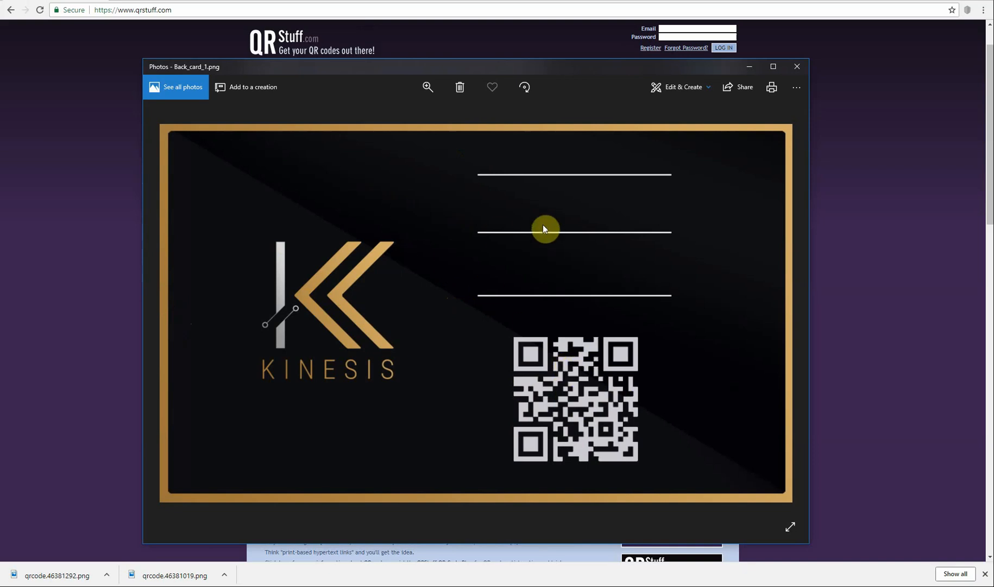
left_click(747, 67)
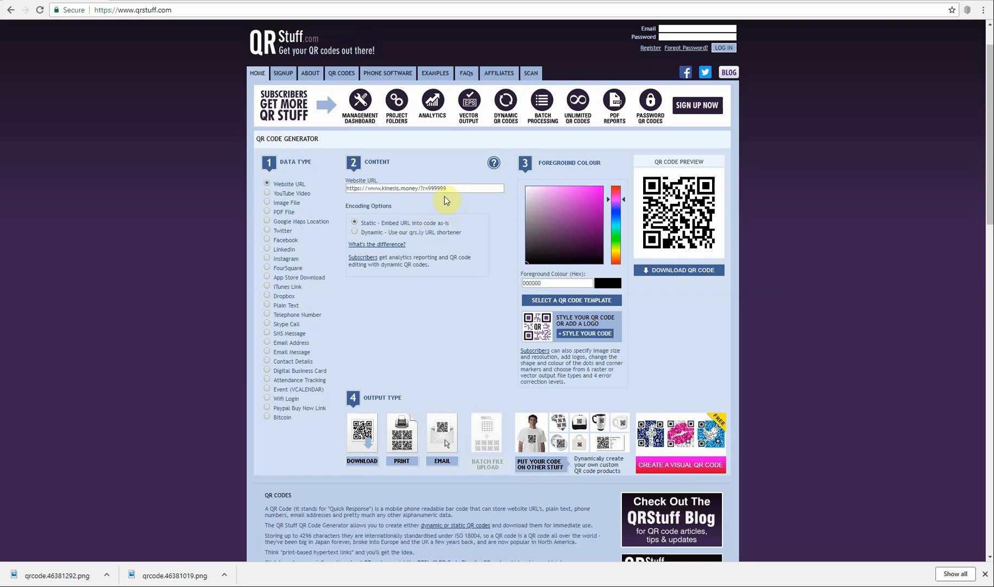
Download a static-encoded QR code for the referral URL, then switch to the card images folder.
left_click(356, 233)
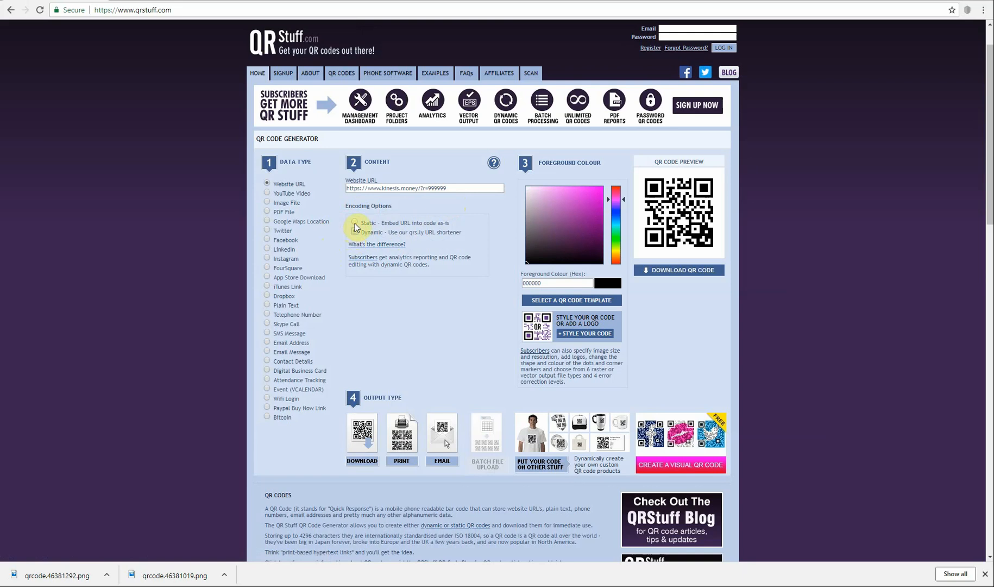
left_click(355, 224)
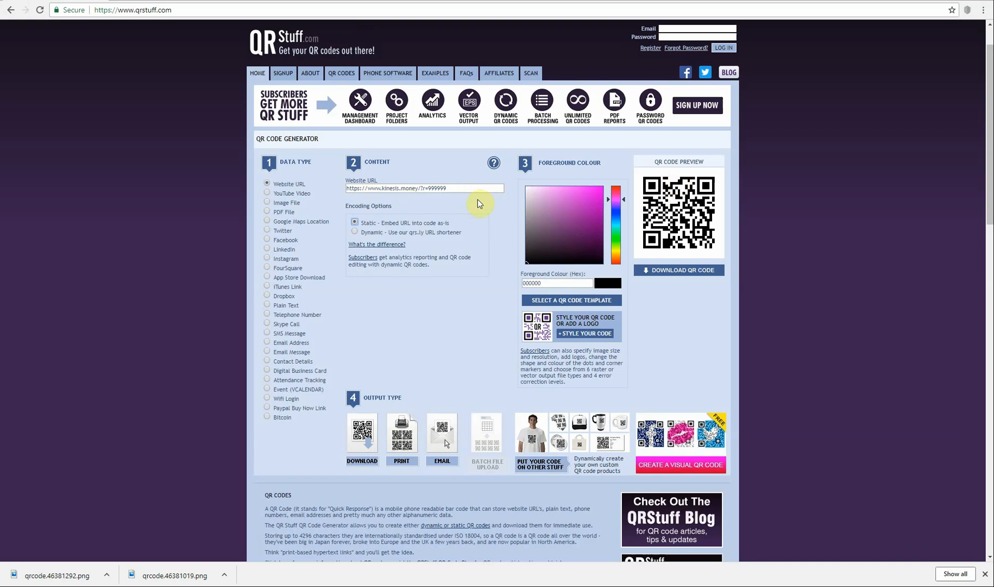
left_click(686, 274)
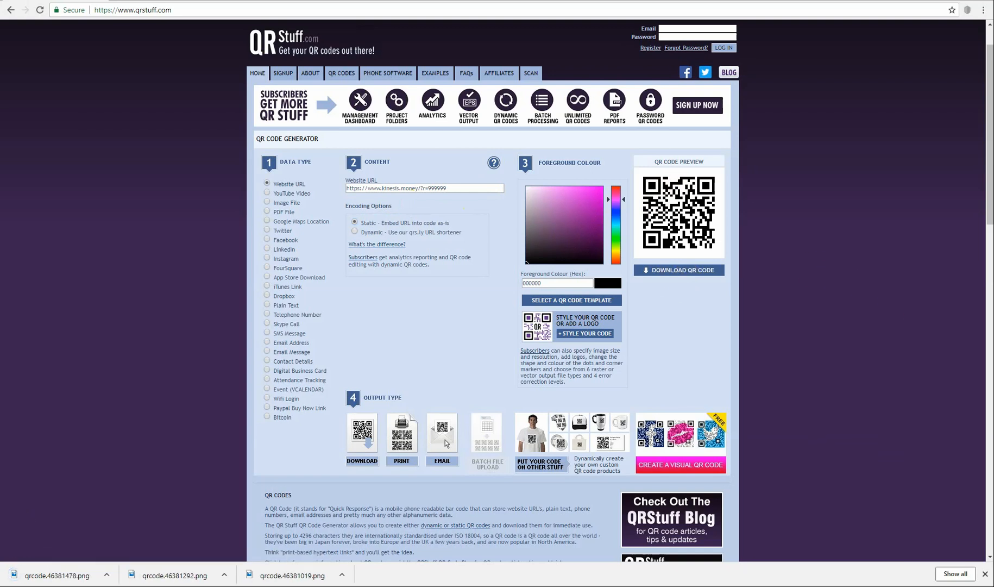
key("alt+Tab")
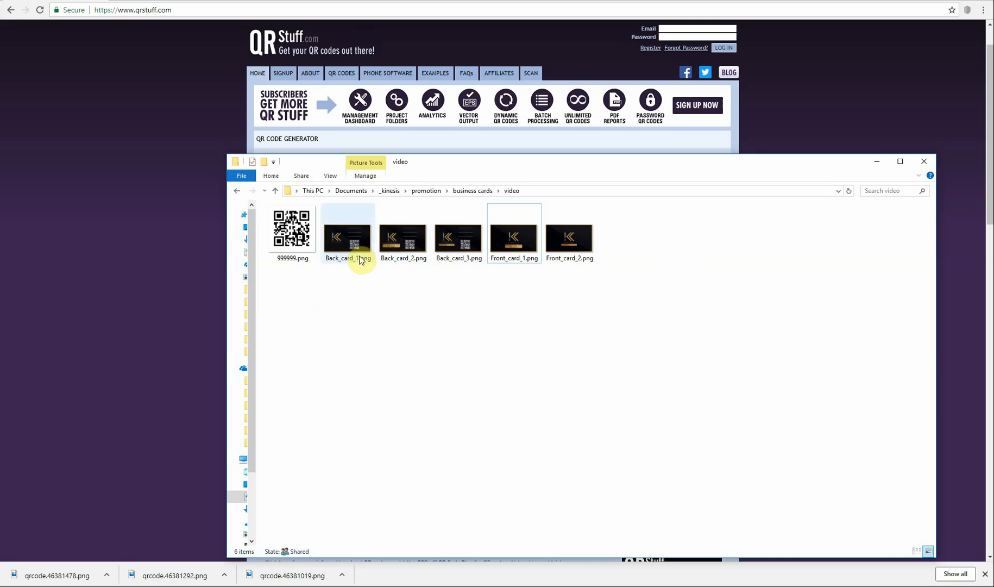
Open Back_card_2.png in Paint using Open with.
left_click(400, 242)
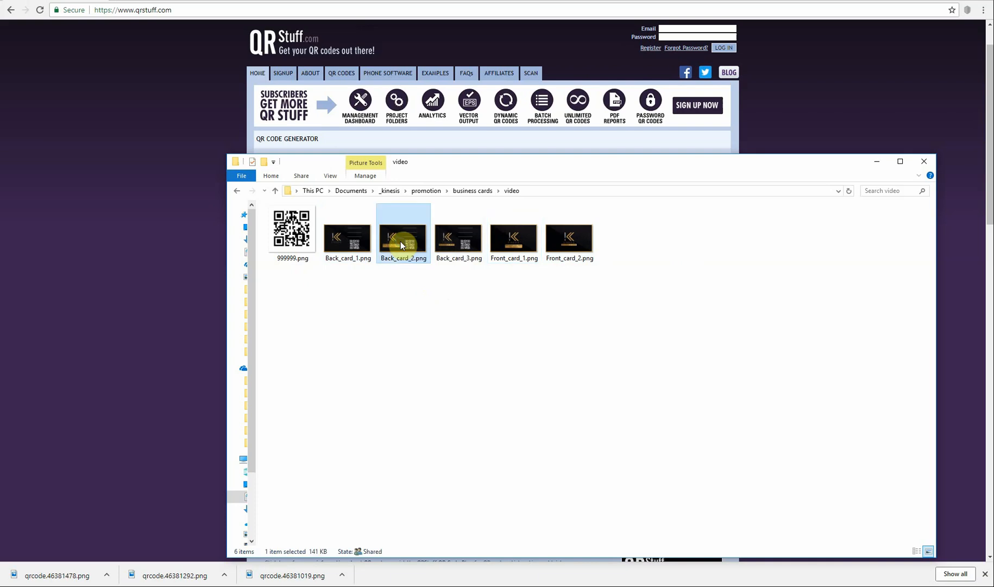
right_click(400, 242)
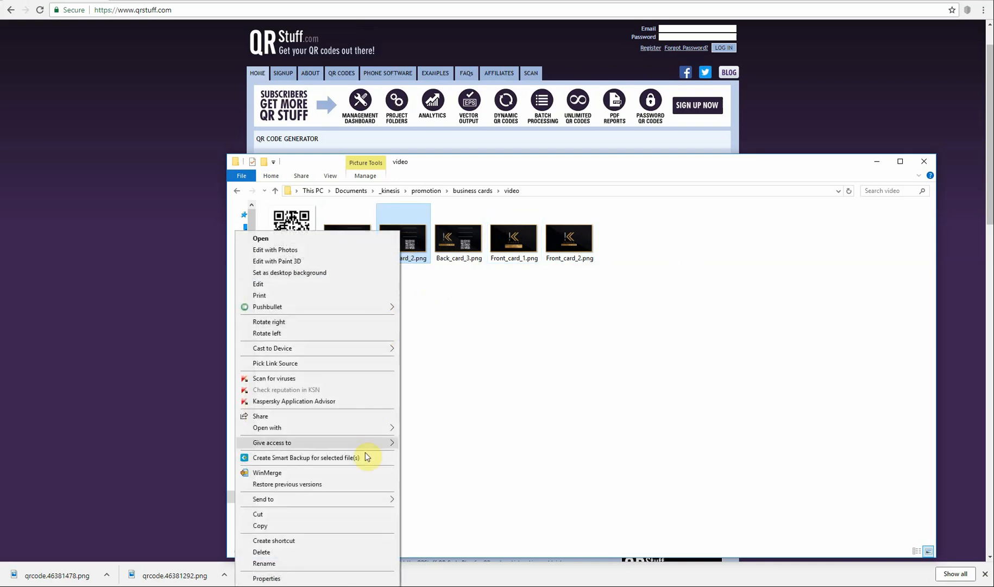
mouse_move(371, 427)
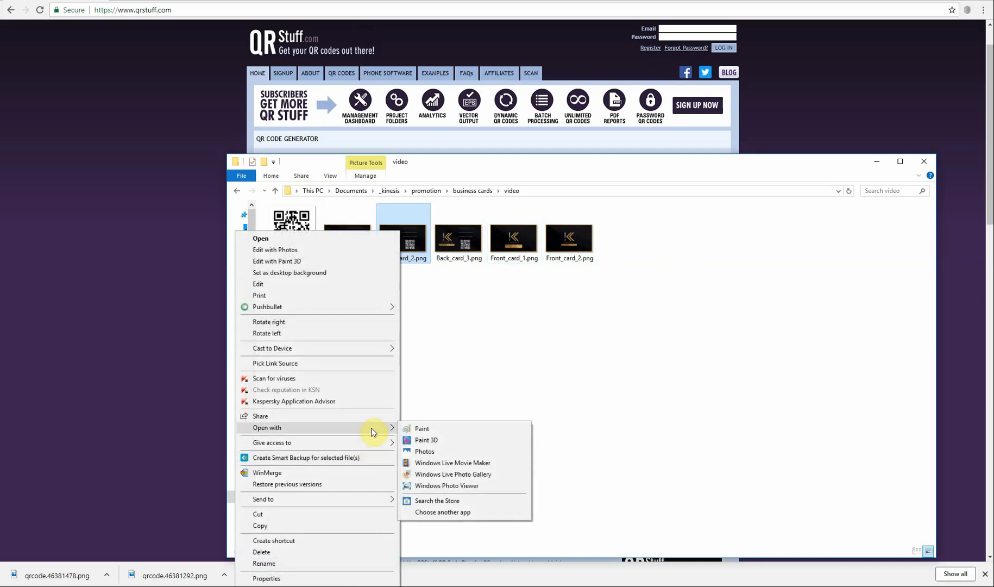
left_click(446, 431)
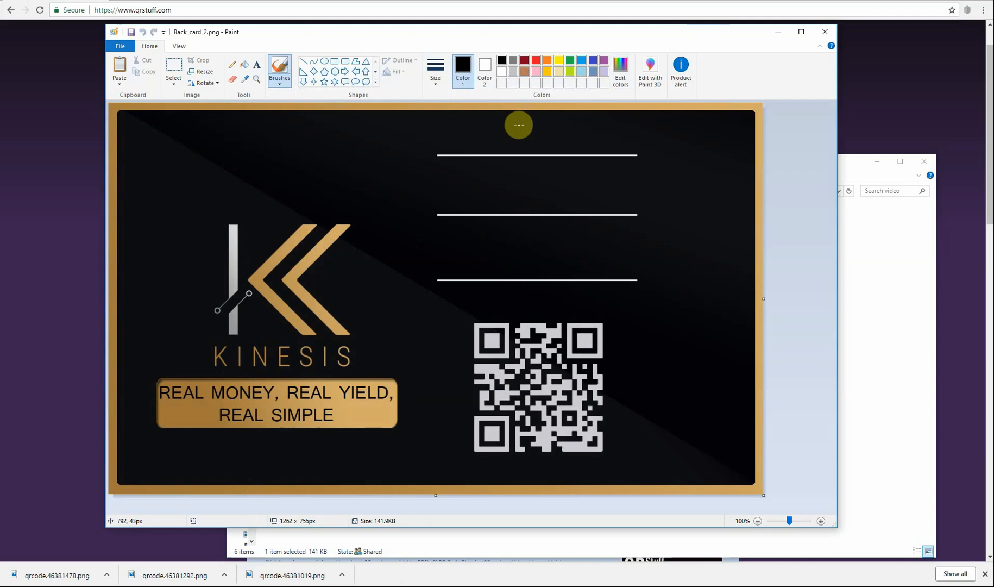
Place a text box above the card's top line, set to 45-point bold Calibri.
left_click(257, 67)
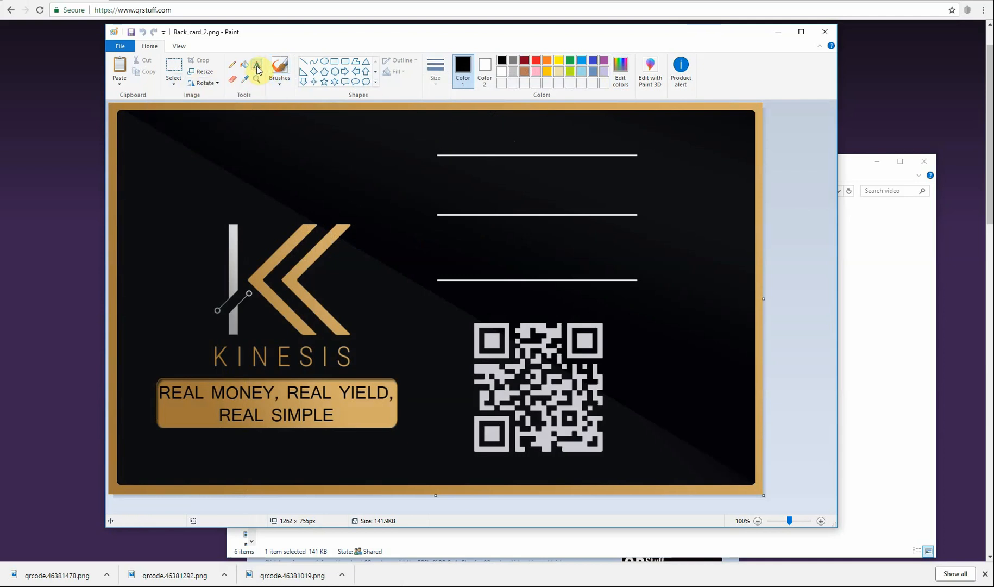
left_click(437, 134)
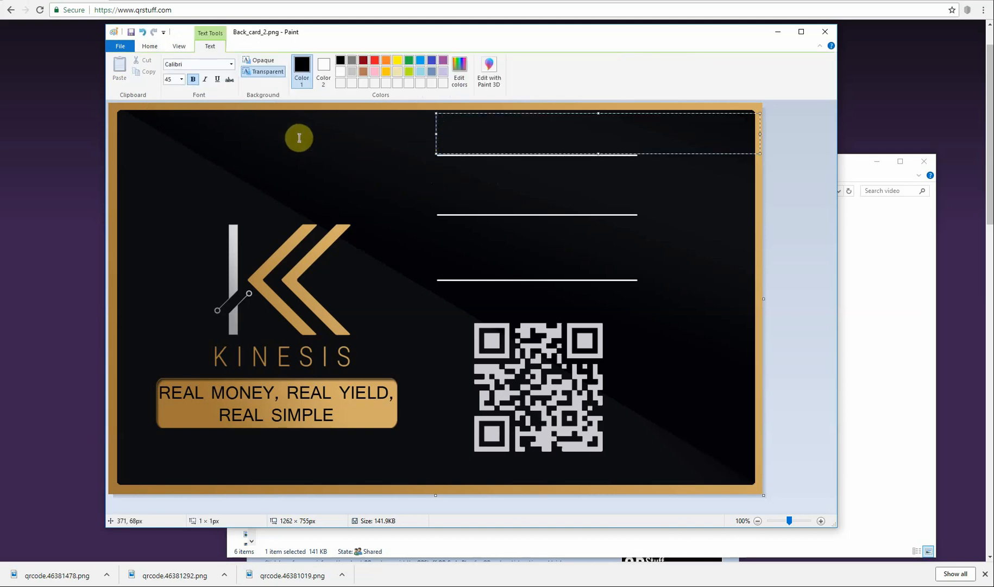
left_click(175, 82)
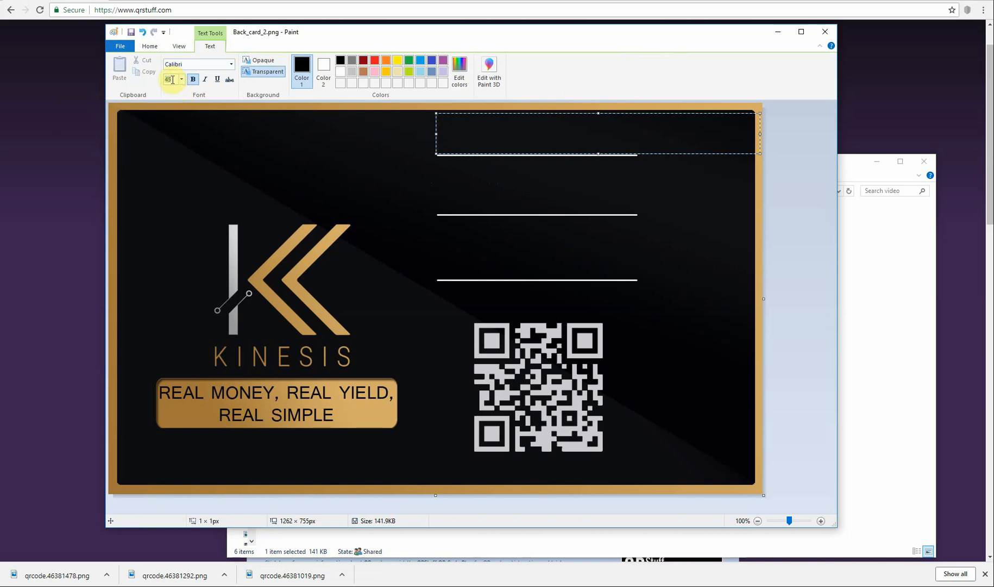
type("45")
left_click(193, 80)
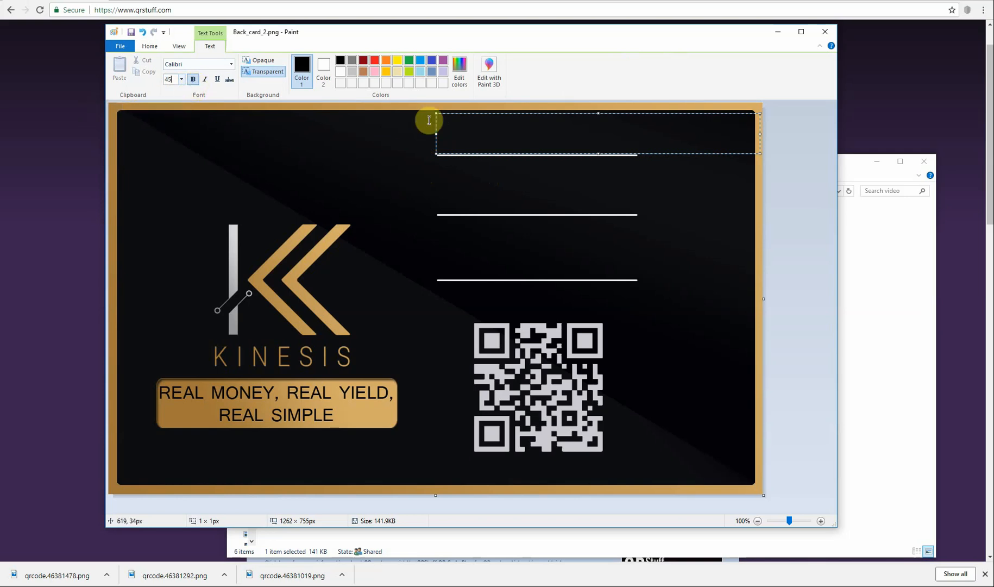
Define light grey RGB 206, 203, 212, add it to custom colours and use it as text colour.
left_click(460, 68)
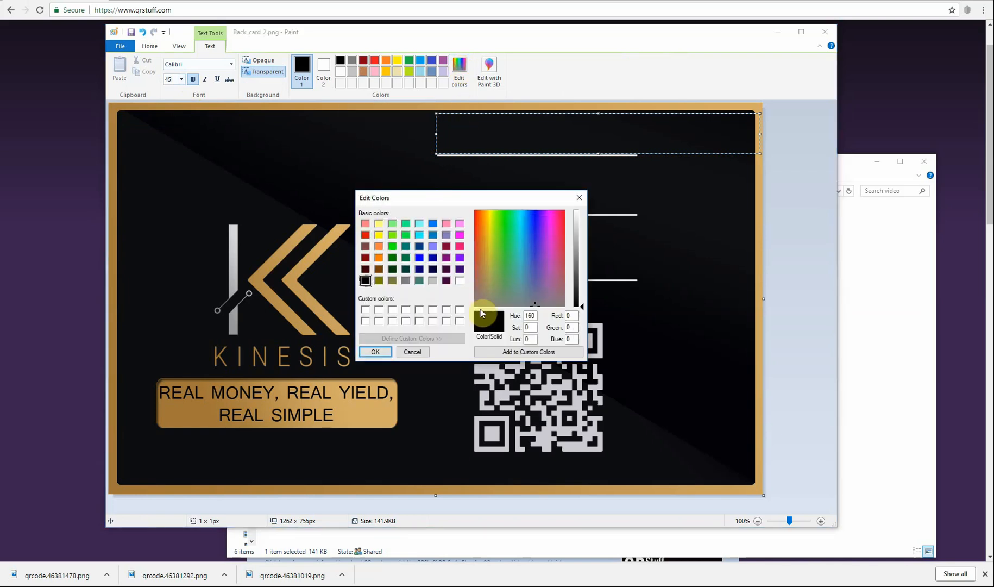
left_click(572, 316)
left_click_drag(572, 316, 566, 316)
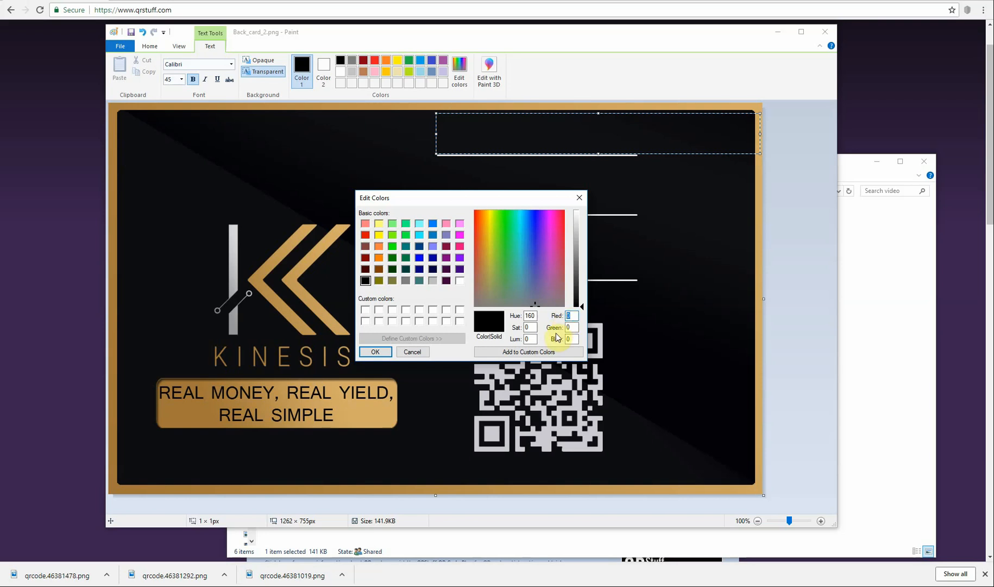
type("2")
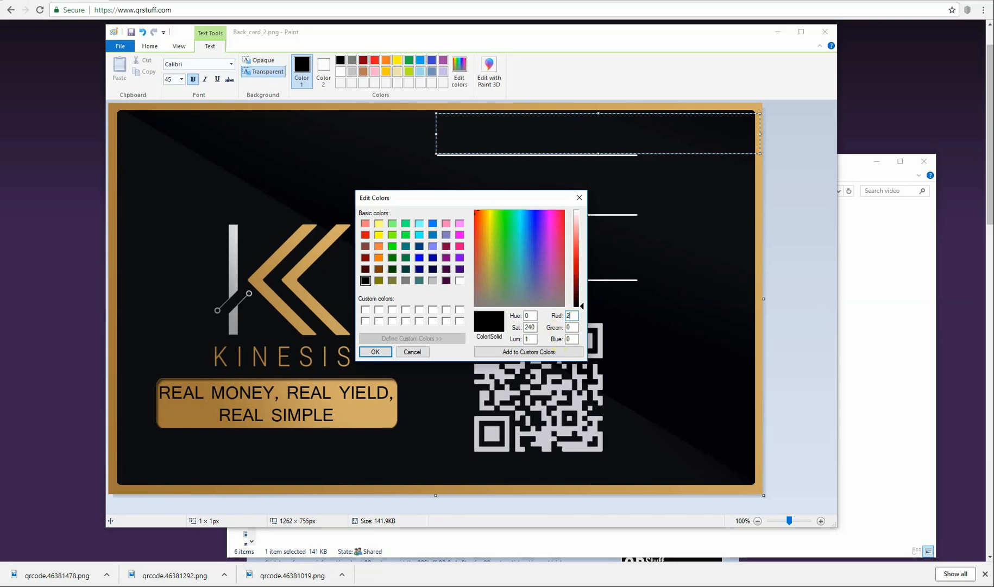
type("06")
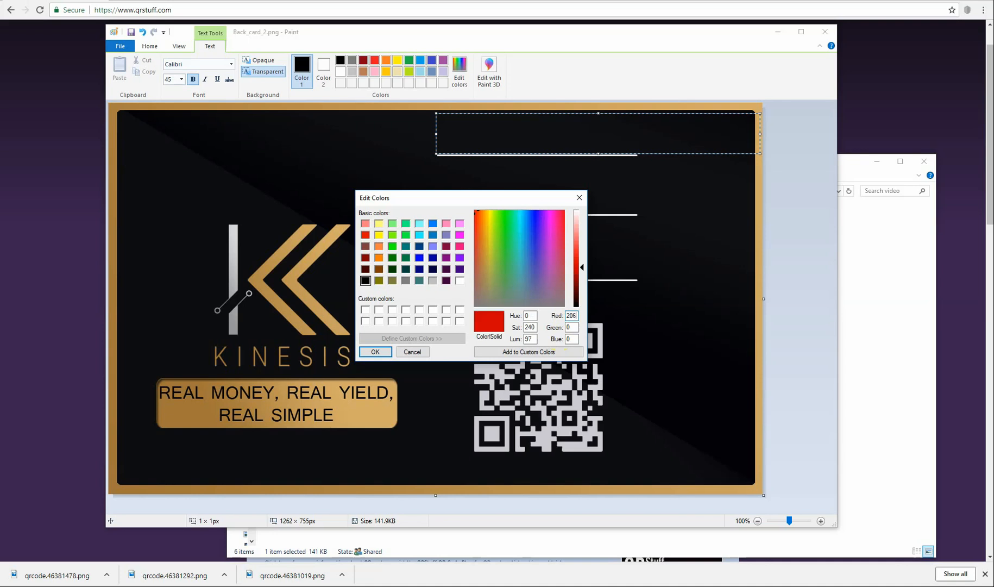
double_click(571, 327)
type("203")
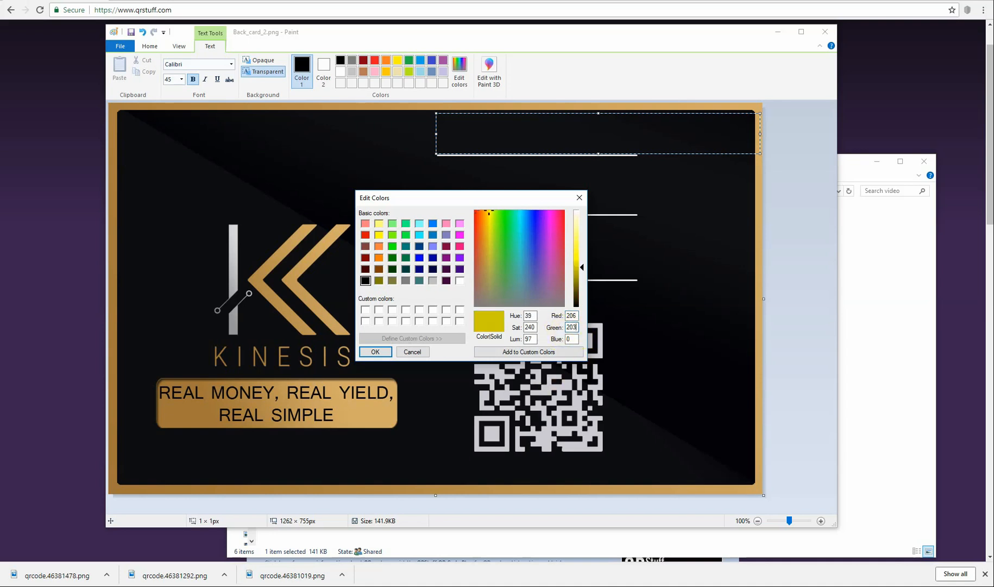
left_click_drag(576, 339, 563, 340)
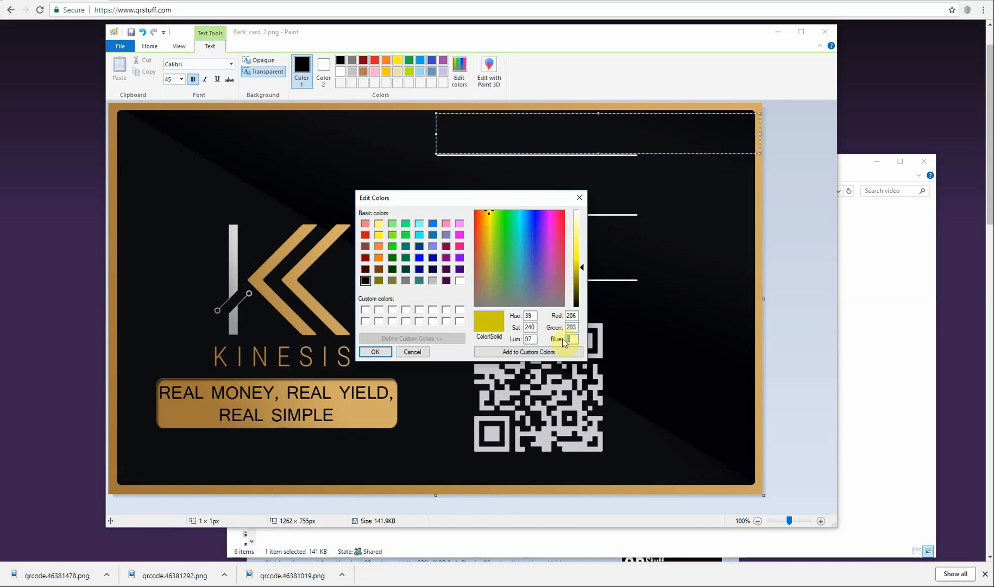
type("212")
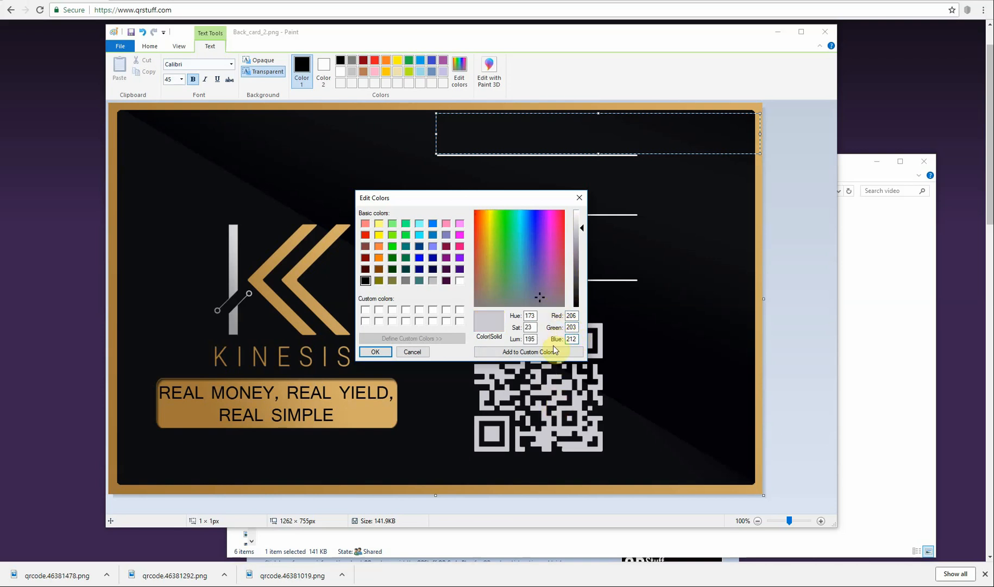
left_click(538, 353)
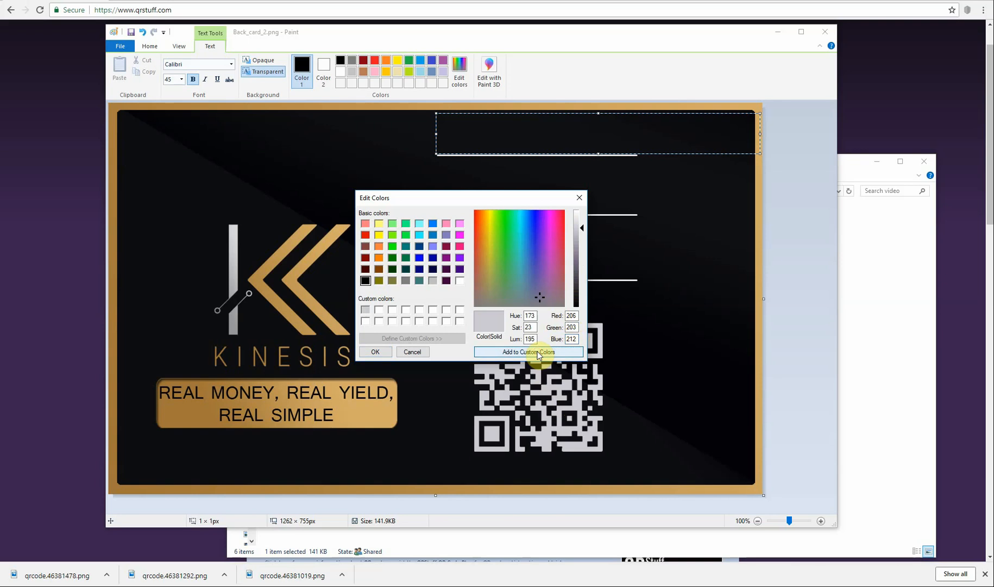
left_click(365, 311)
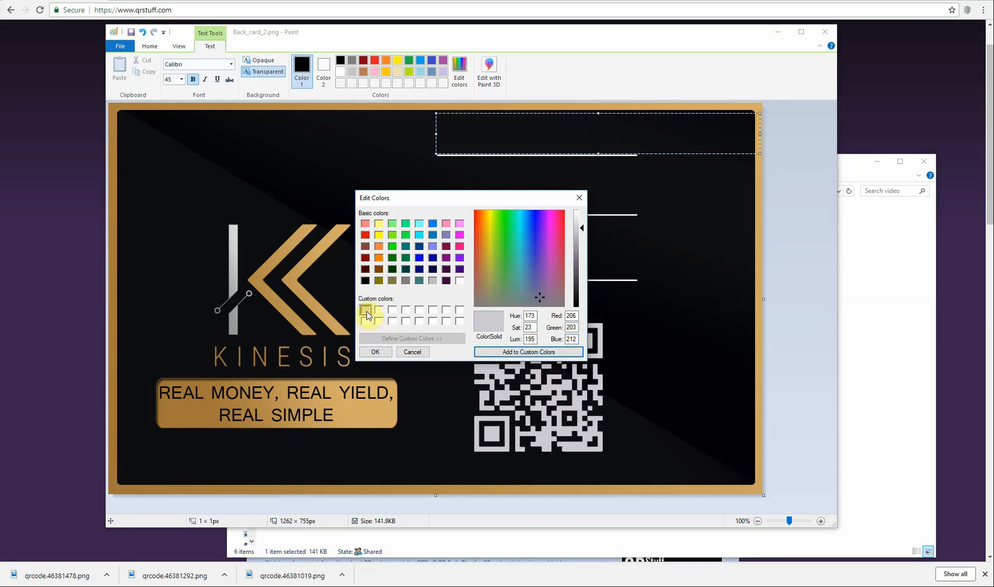
left_click(379, 350)
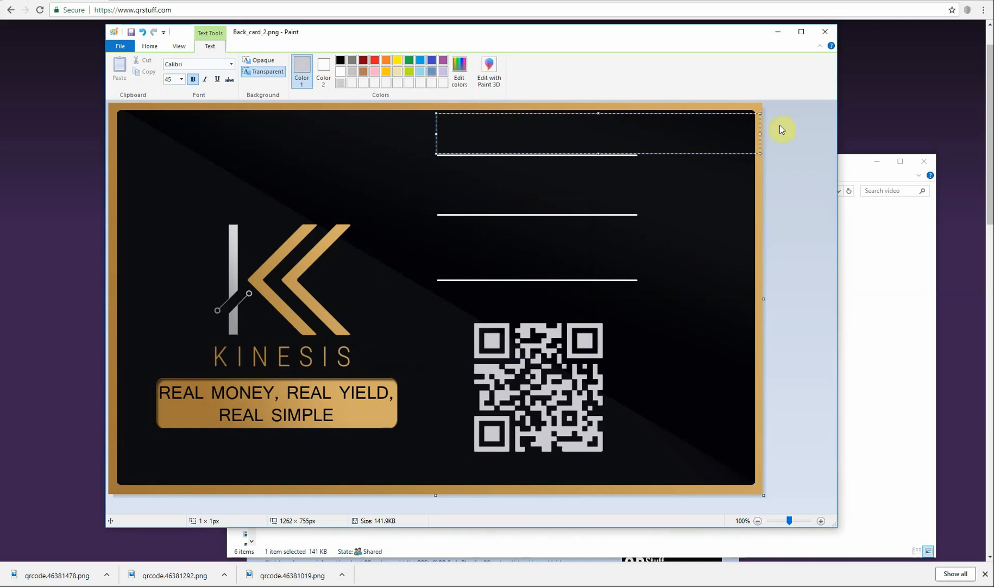
Type the cardholder's name, then the 36-point title 'Kinesis Enthusiast' below it.
type("Eg")
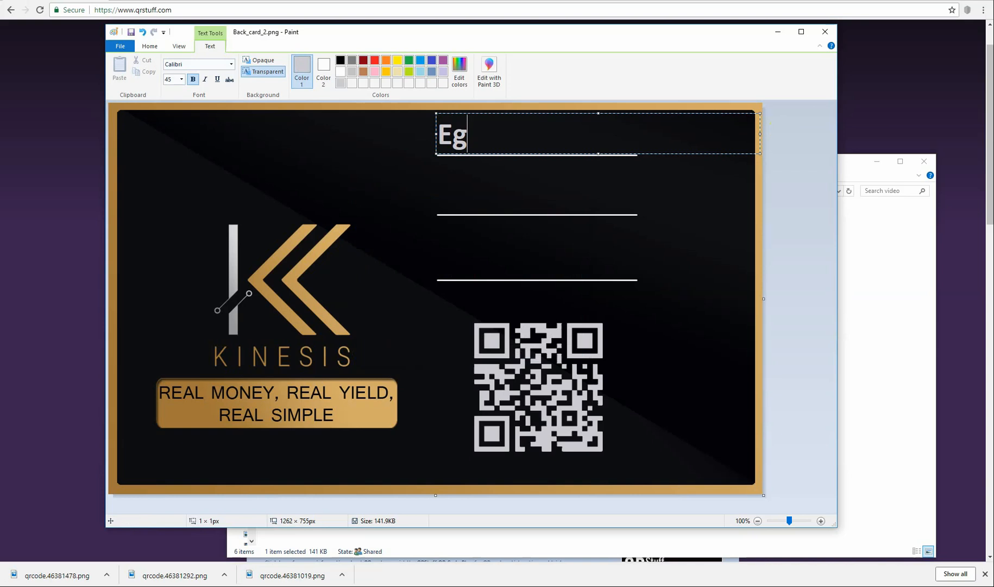
type("ample")
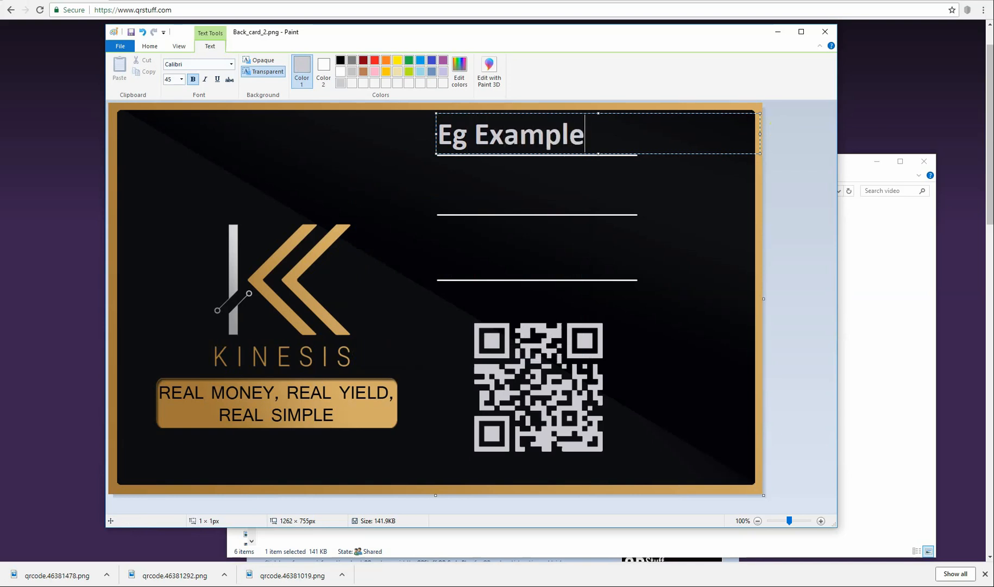
key("Return")
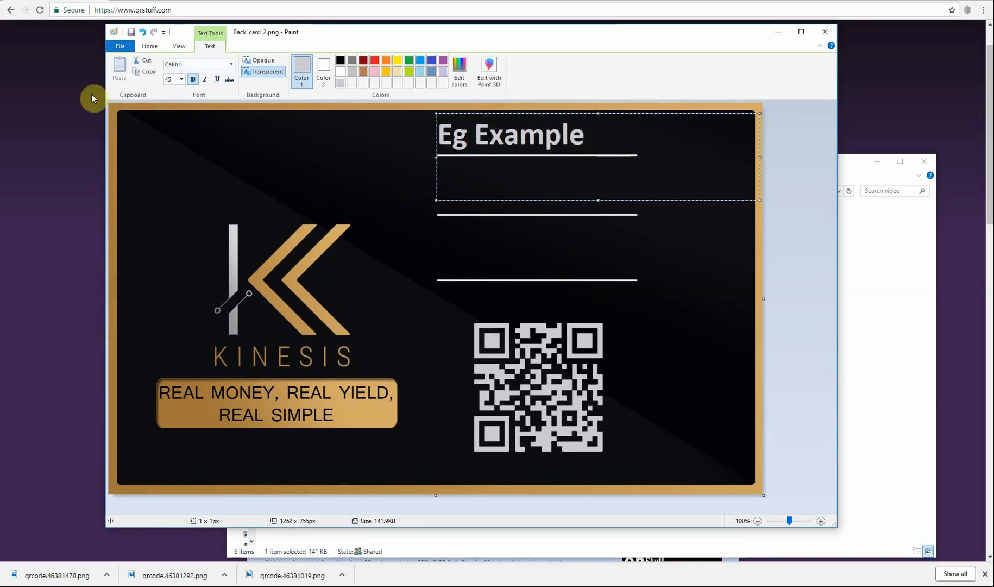
left_click(172, 78)
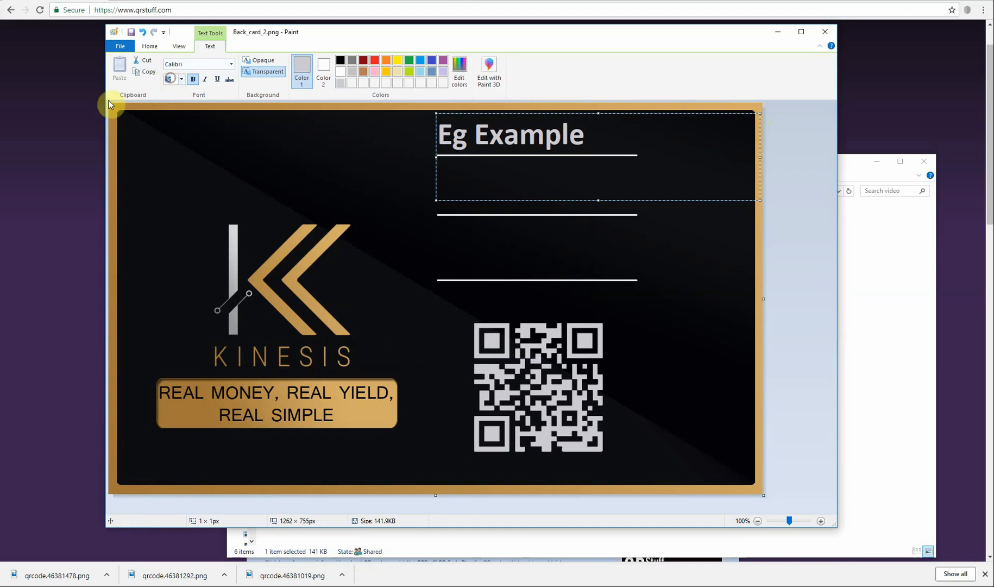
type("36")
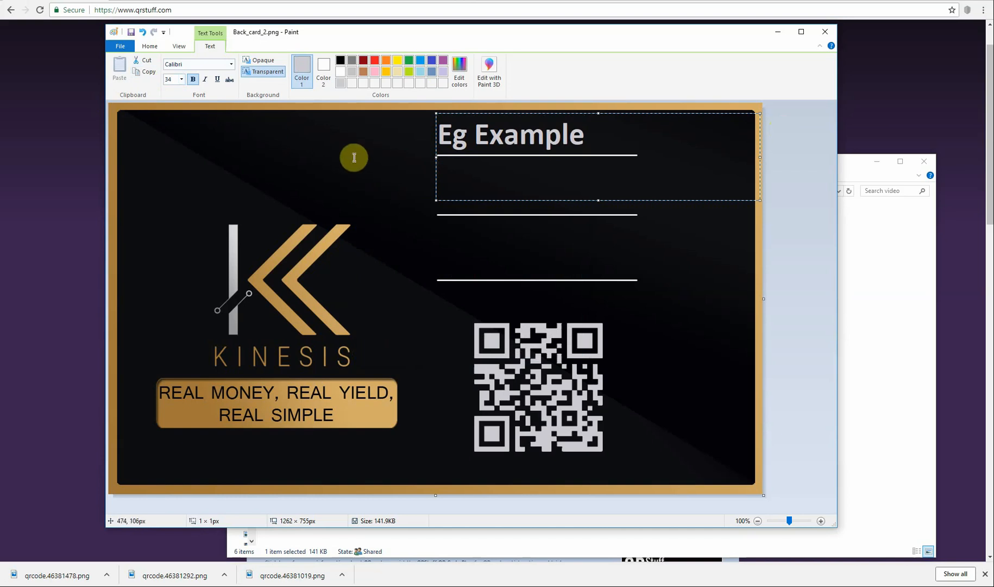
type("Kinesis")
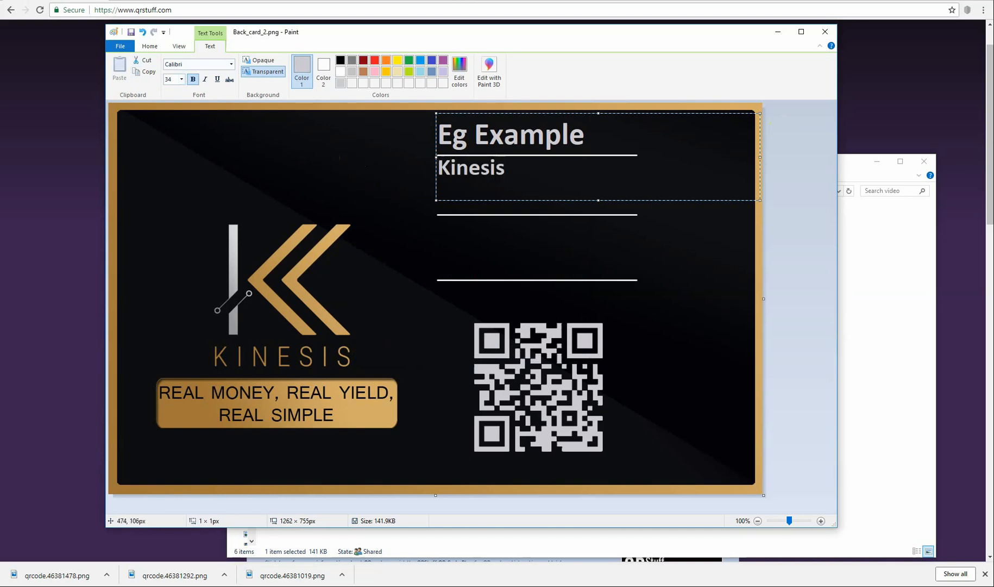
type(" Enth")
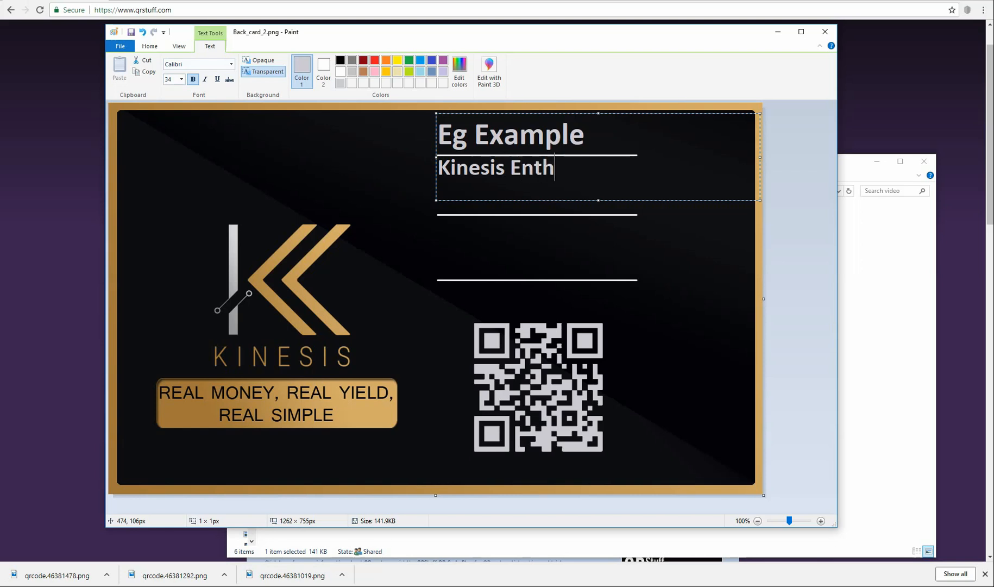
type("usiast")
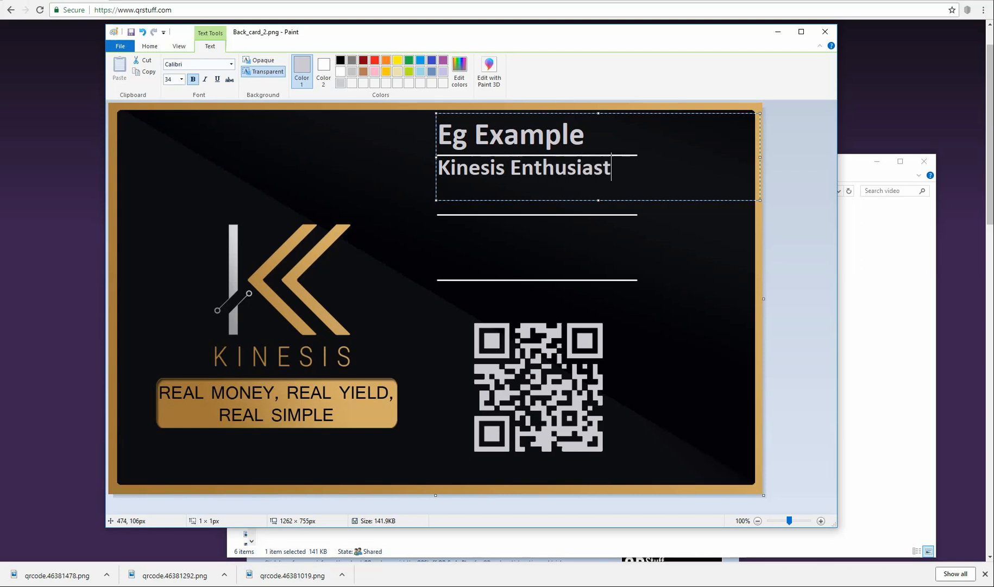
Add the e-mail address, a 45-point phone number, and the 34-point kinesis.money referral link.
key("Return")
type("e")
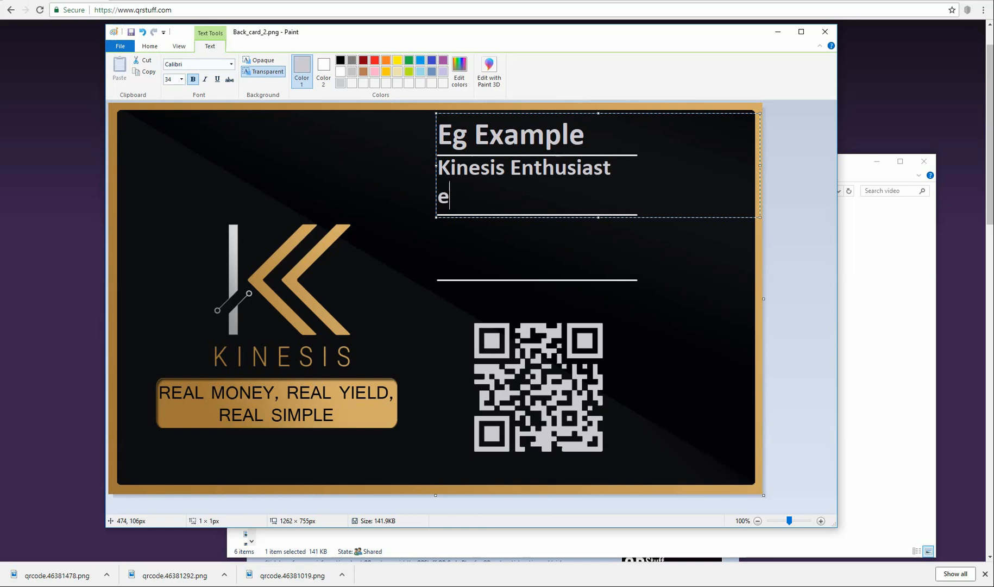
type("gexample")
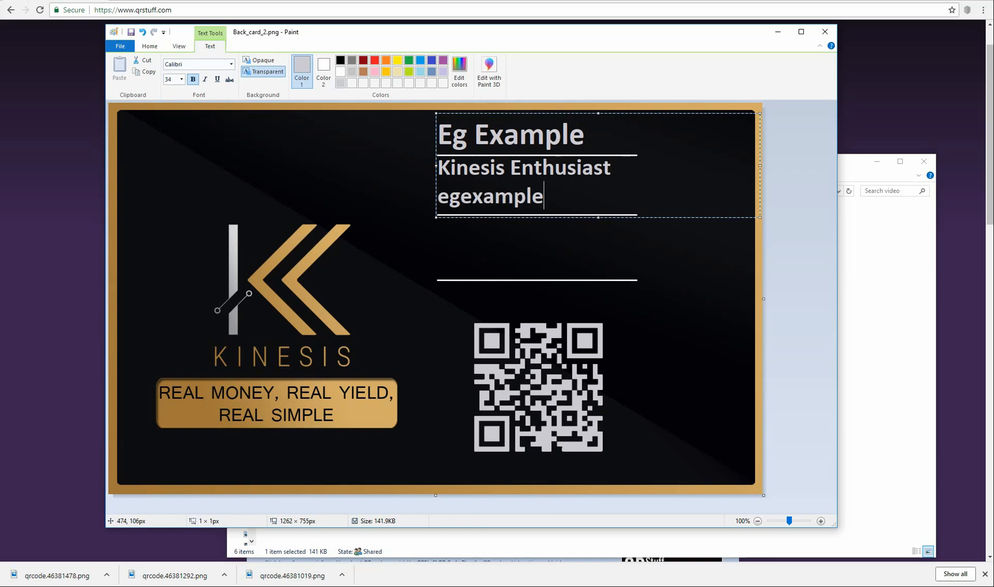
type("@gmail.com")
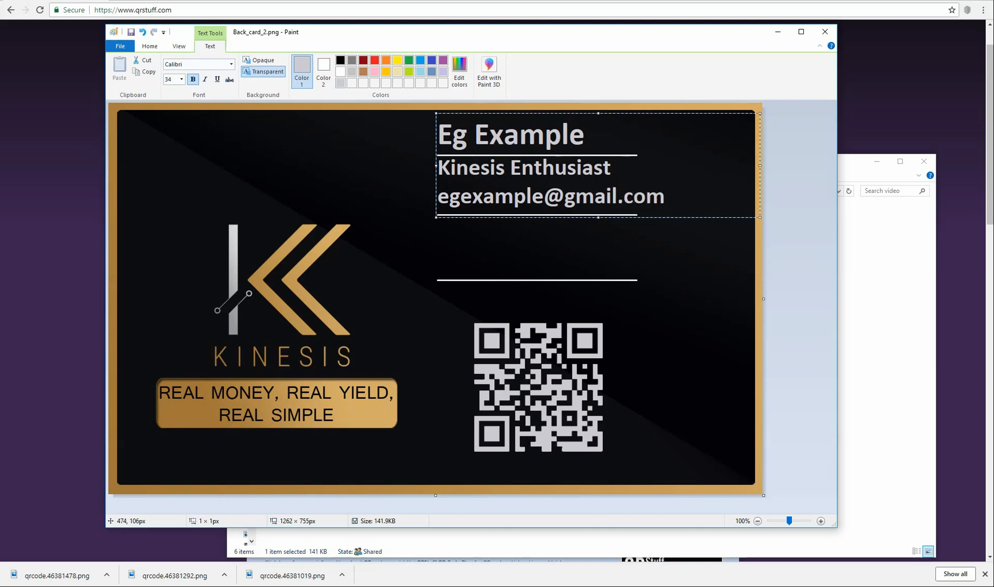
key("Return")
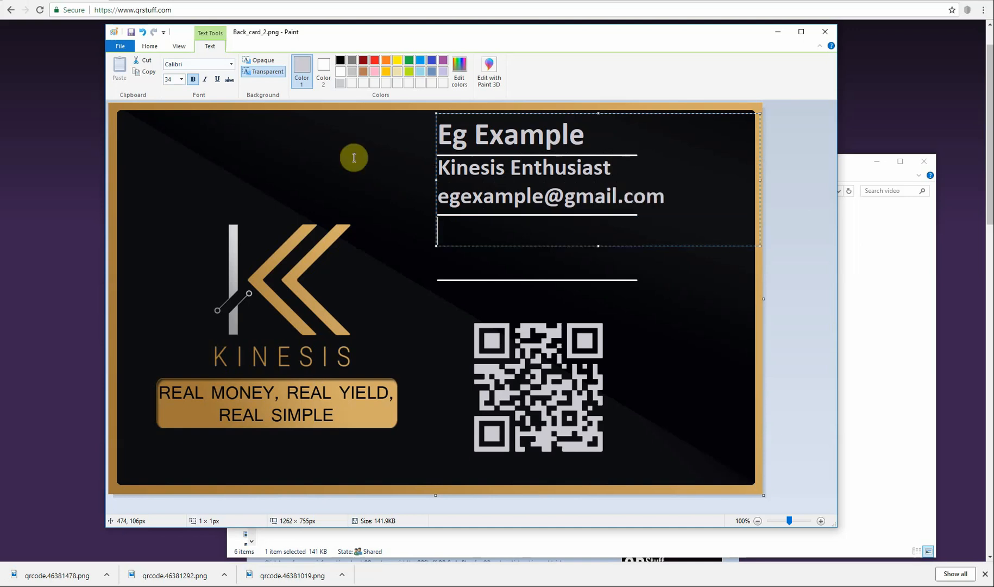
left_click(178, 81)
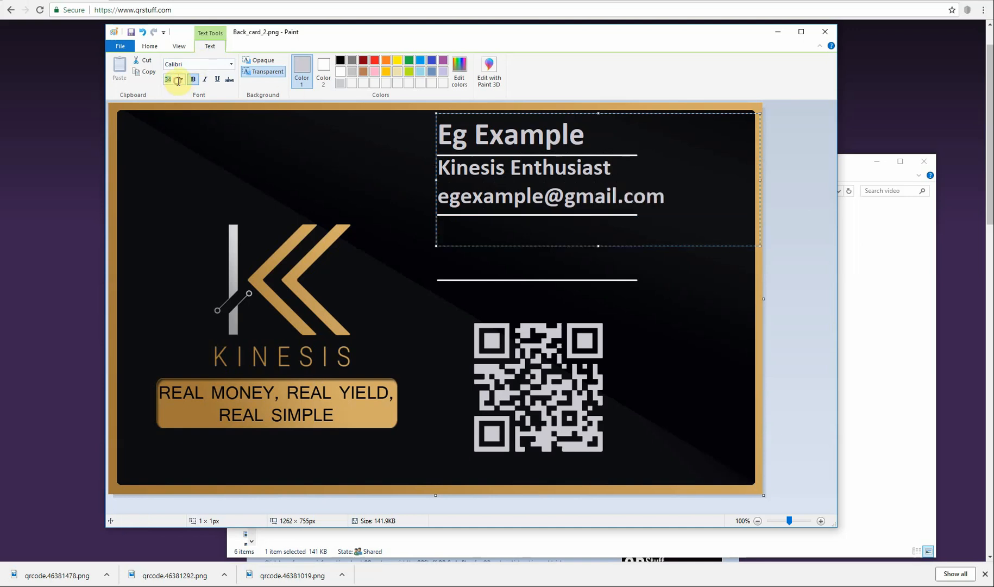
type("45")
type("01")
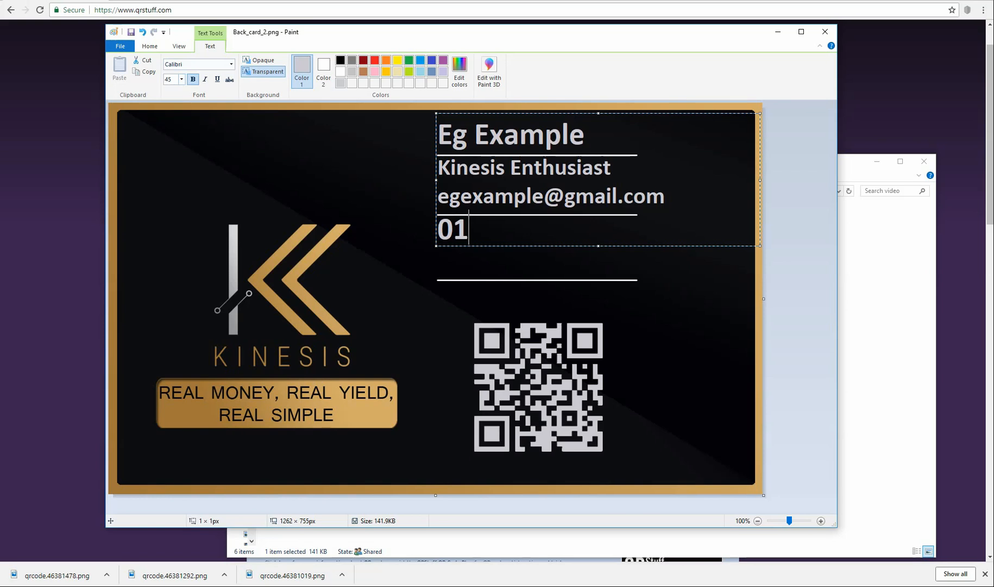
type("987")
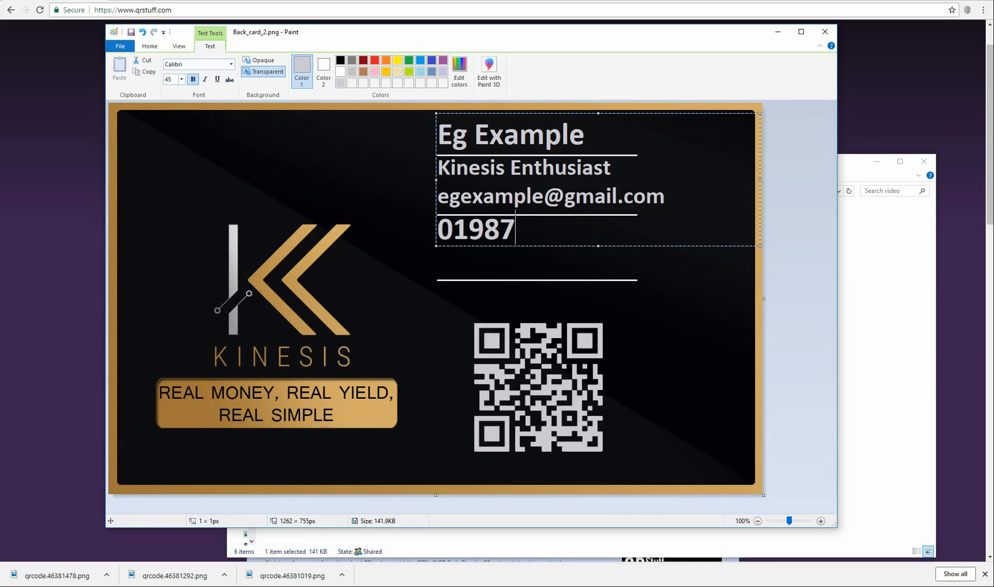
type(" 654321")
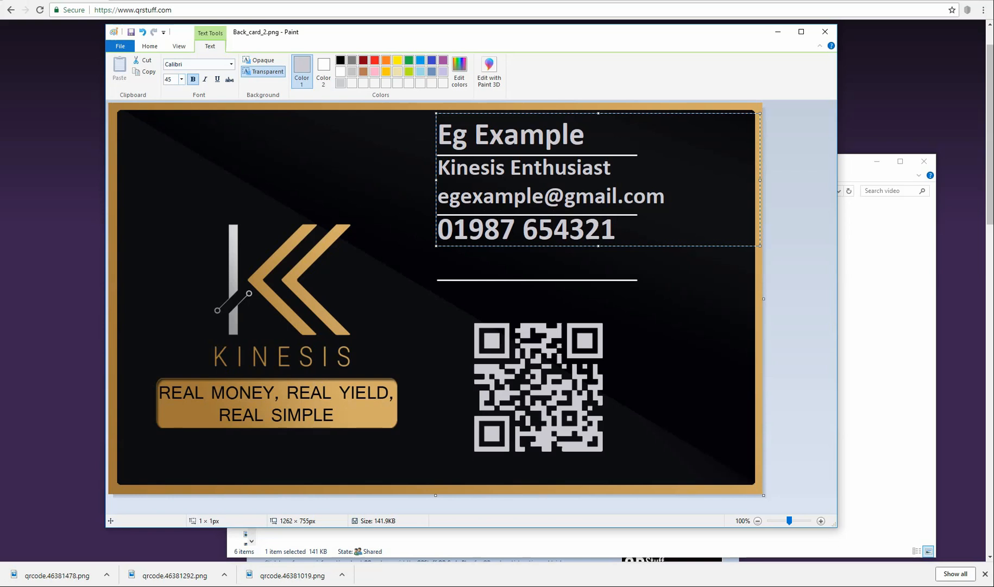
key("Return")
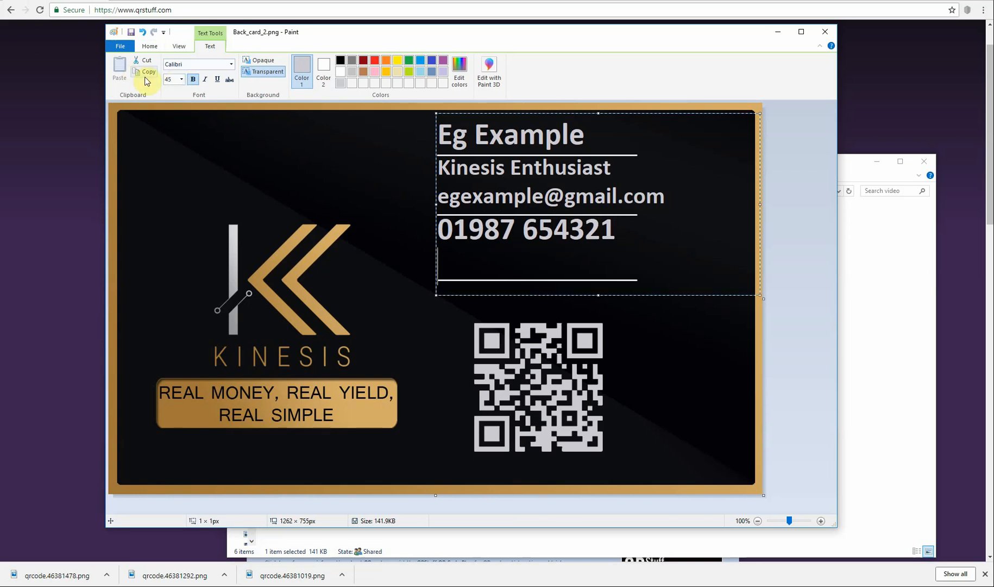
left_click(173, 79)
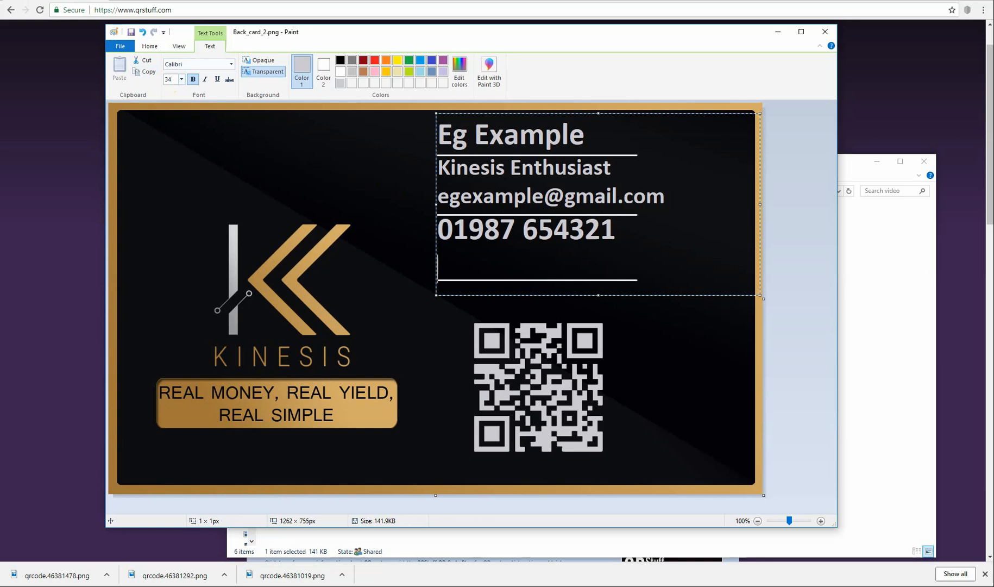
type("www")
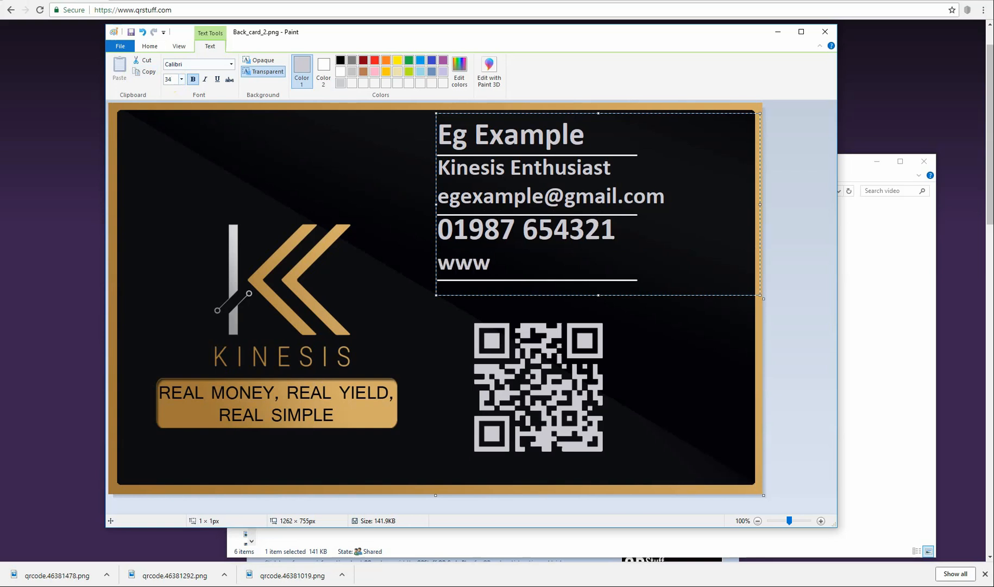
type(".kinesi")
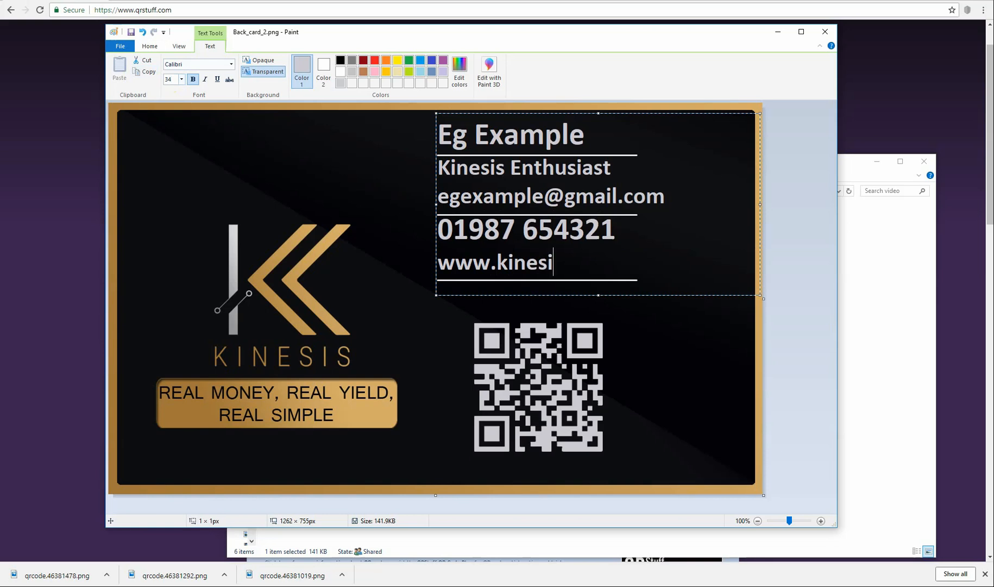
type("s.money")
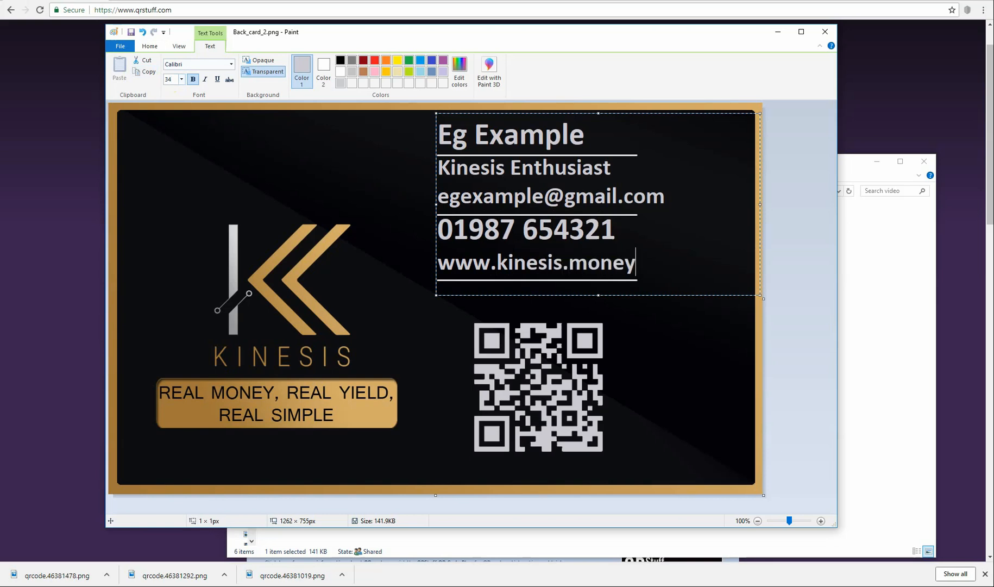
type("/?r=999999")
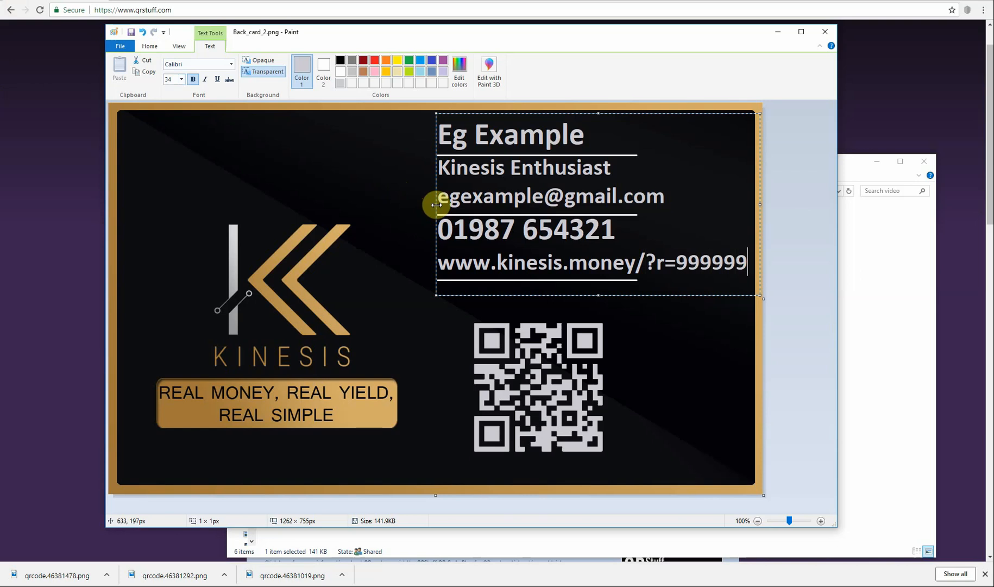
Resize the text box, pulling its left edge outward so all lines start further left.
left_click_drag(436, 205, 435, 205)
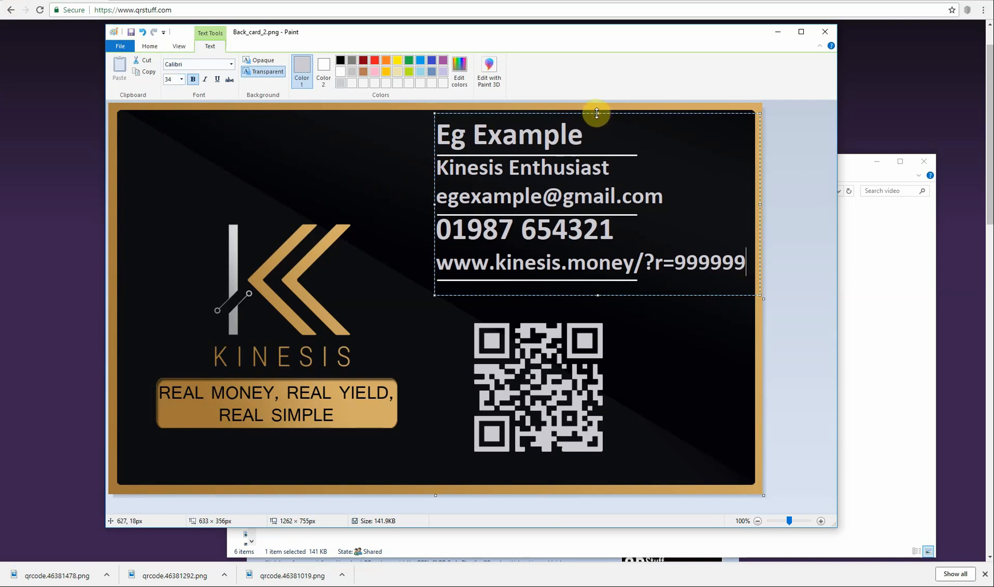
left_click_drag(597, 113, 598, 114)
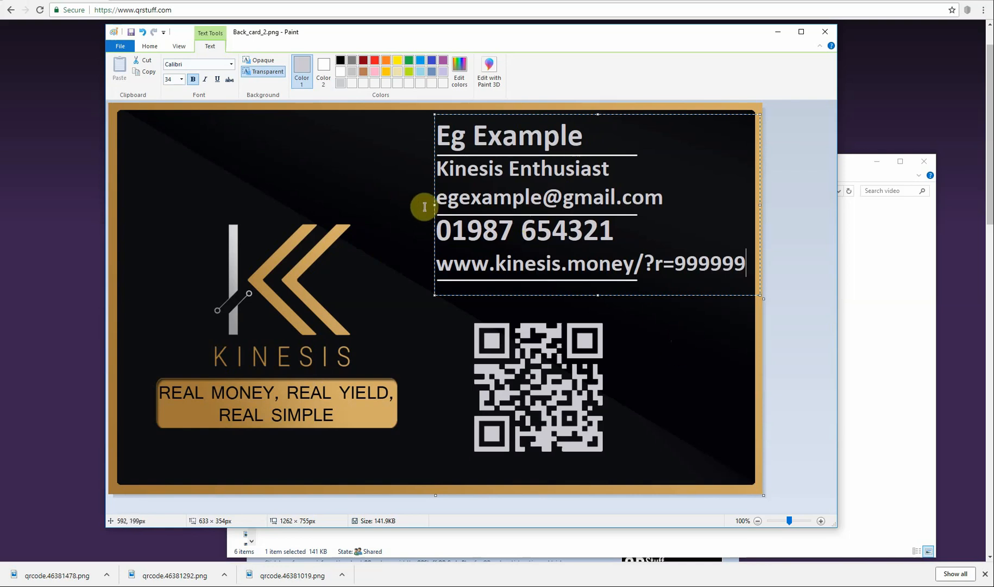
left_click_drag(436, 207, 379, 210)
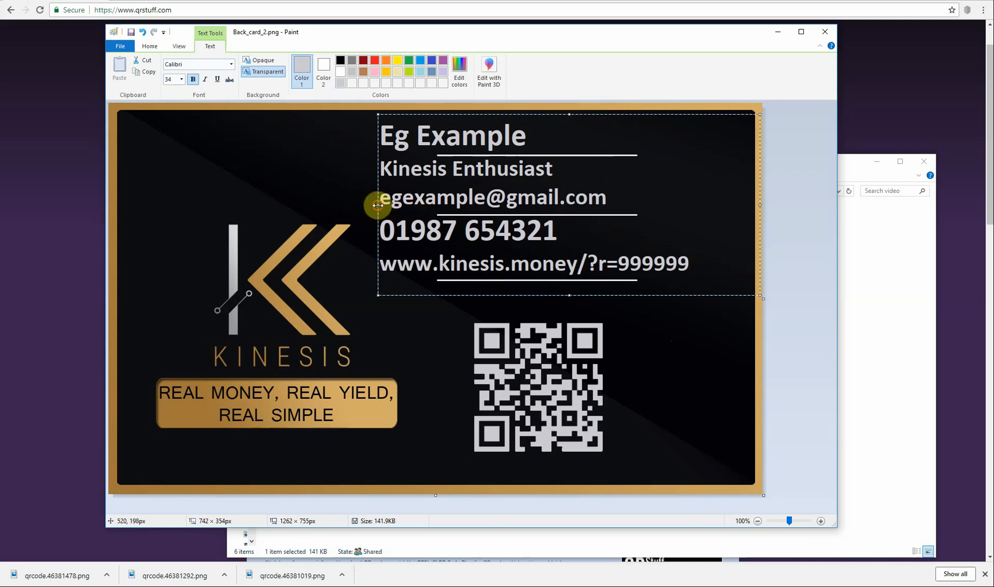
left_click_drag(377, 206, 375, 205)
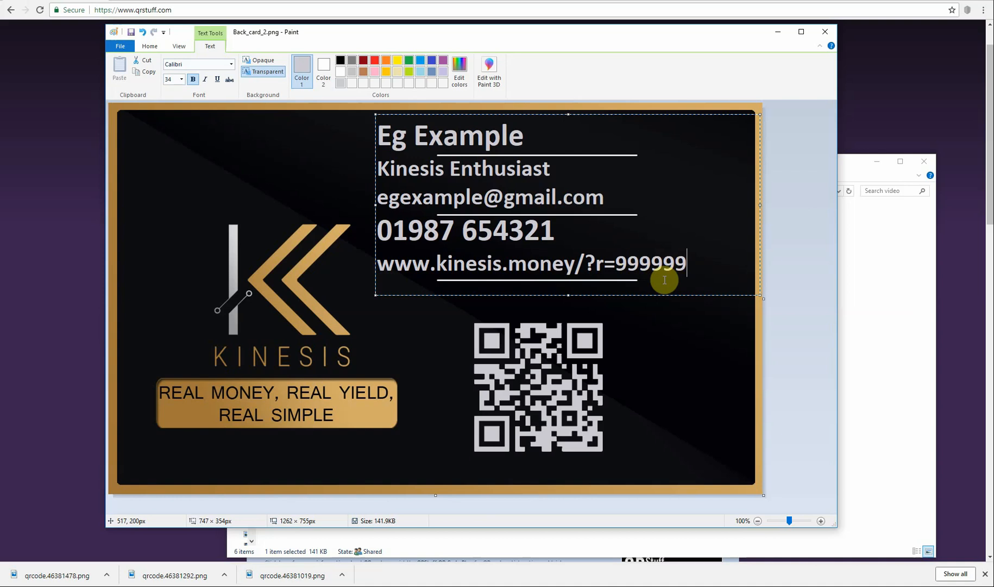
Centre the name line above the other details and commit the text onto the card.
left_click(379, 231)
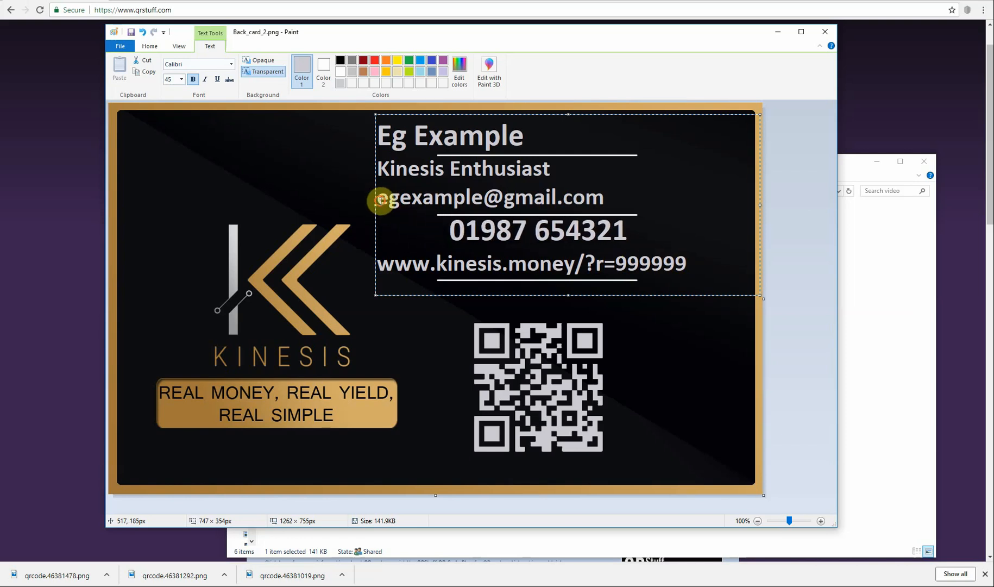
left_click(381, 200)
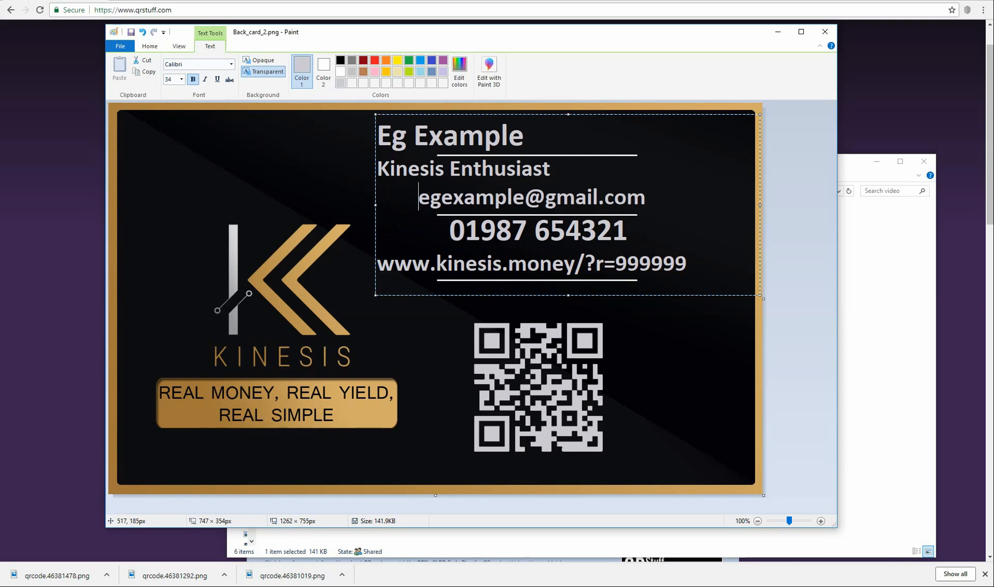
left_click(377, 167)
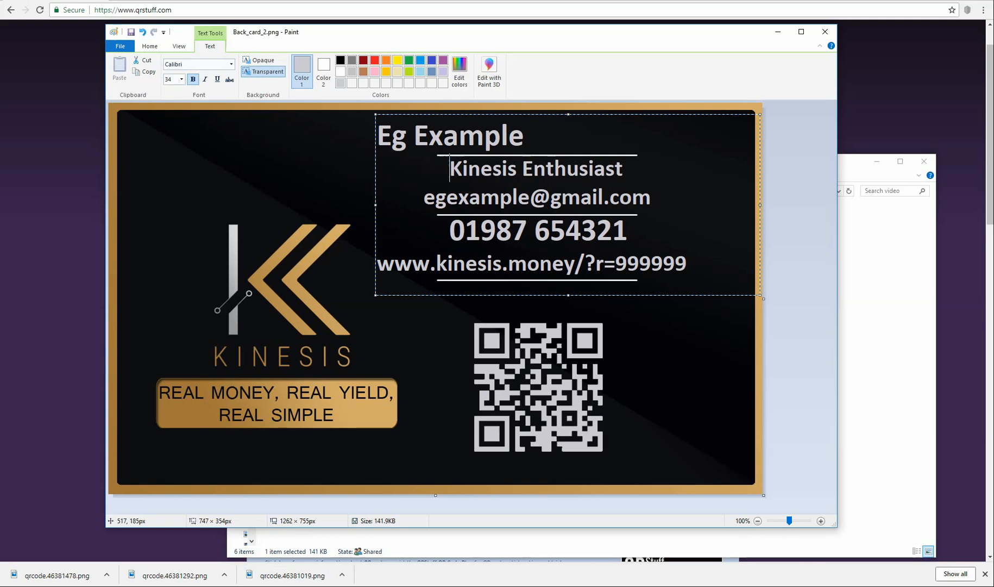
left_click(379, 138)
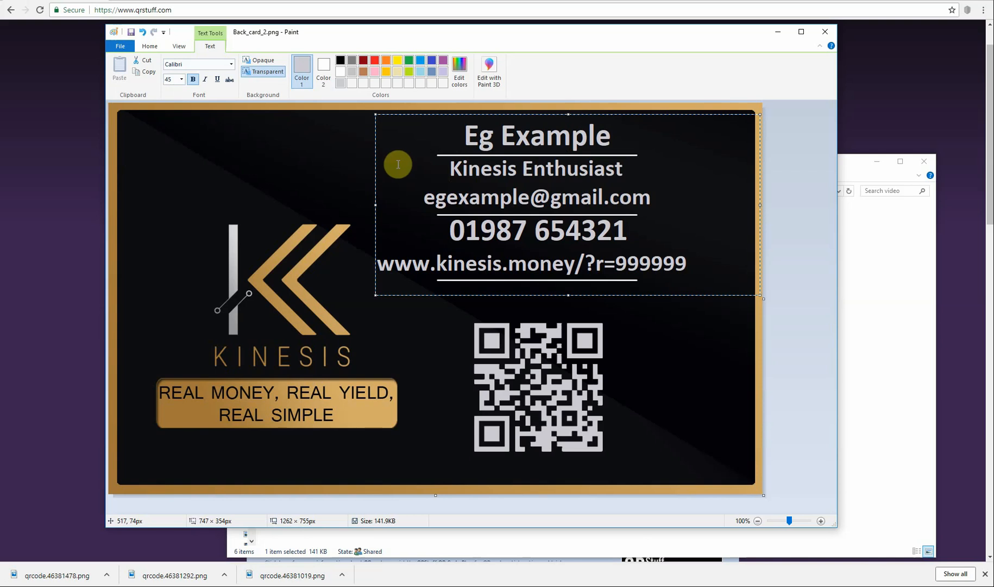
left_click(688, 361)
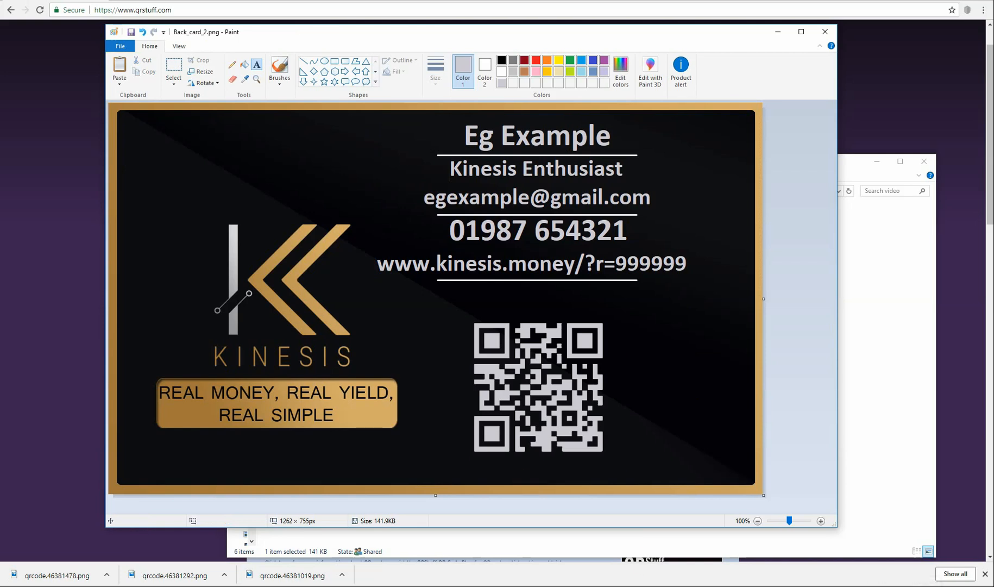
Open the QR code image 999999.png in Paint from File Explorer.
key("alt+Tab")
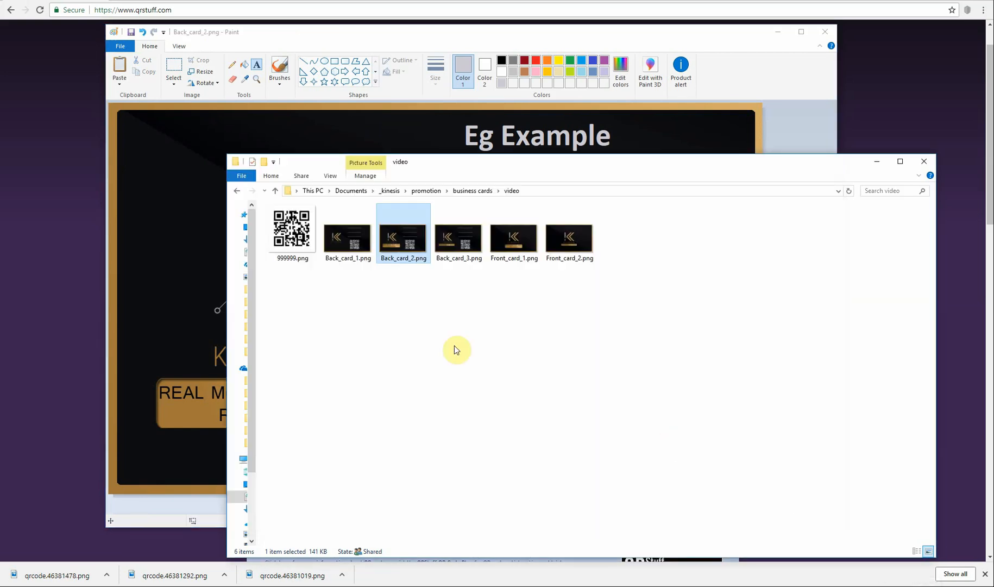
right_click(285, 232)
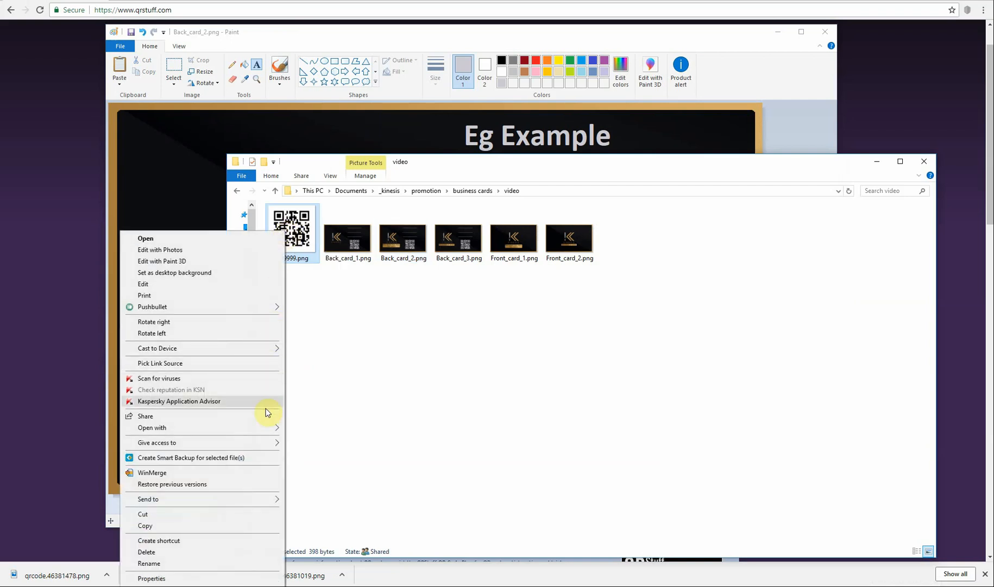
mouse_move(268, 429)
left_click(307, 428)
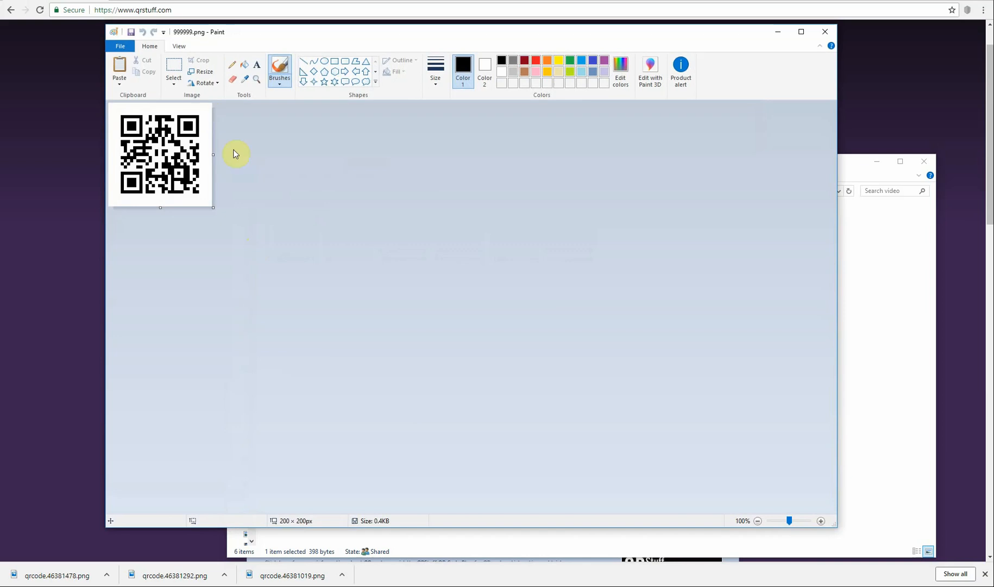
Enlarge the QR code to 158% with aspect ratio kept, making it 316 × 316 pixels.
left_click(204, 71)
left_click_drag(240, 126, 206, 125)
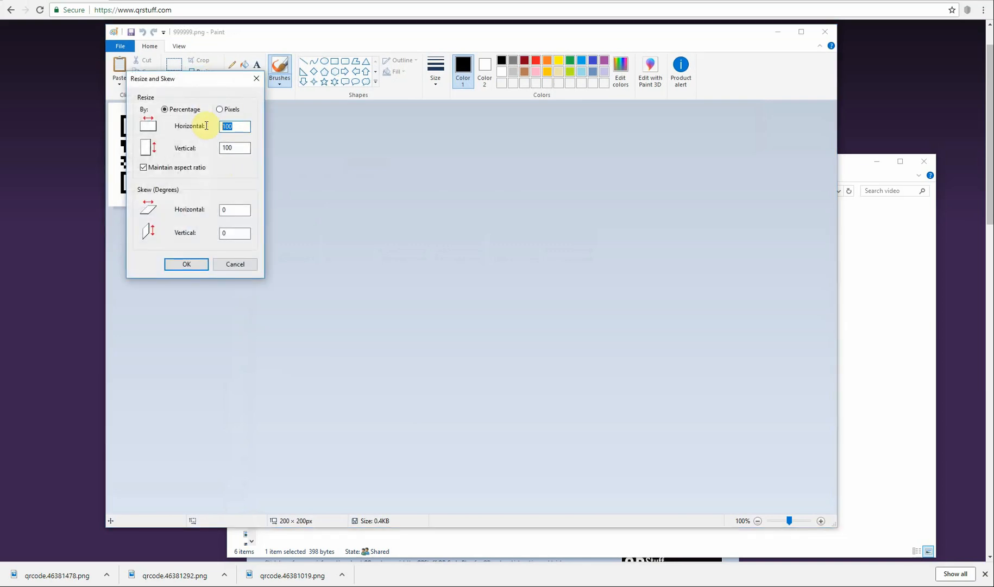
type("158")
left_click(196, 264)
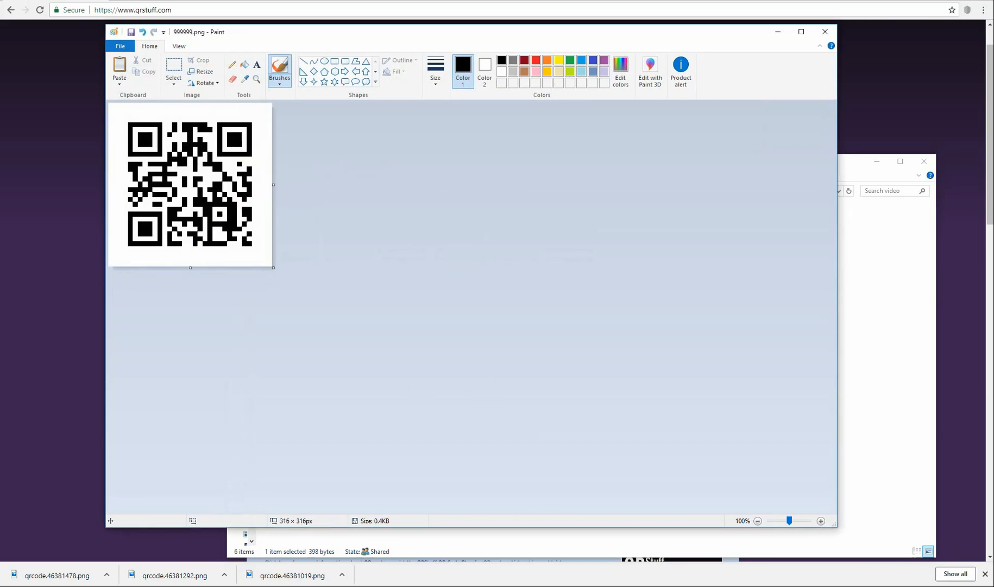
key("alt+Tab")
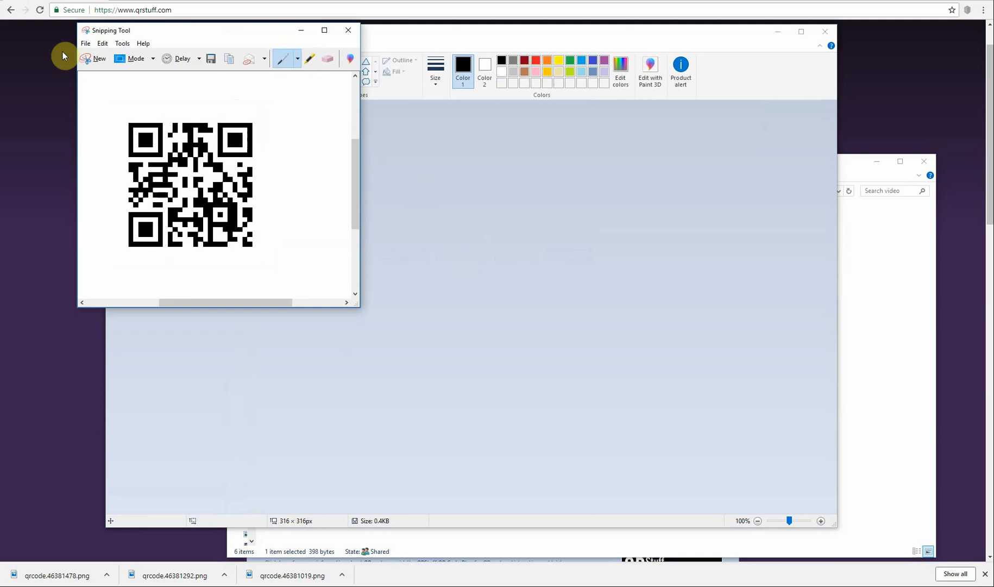
Snip the enlarged 316 × 316 px QR code, then minimise Snipping Tool and the QR image window.
left_click(93, 58)
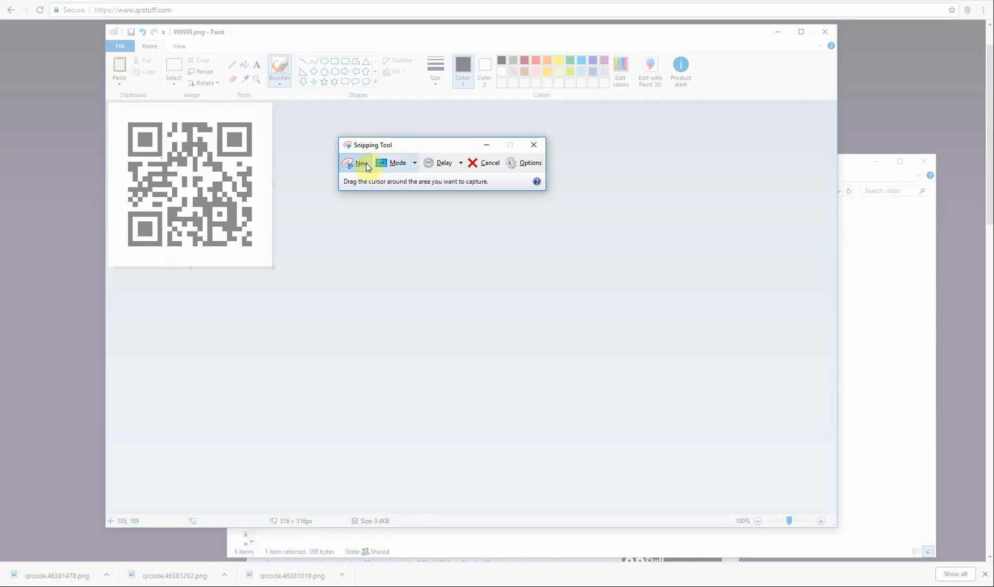
left_click(360, 165)
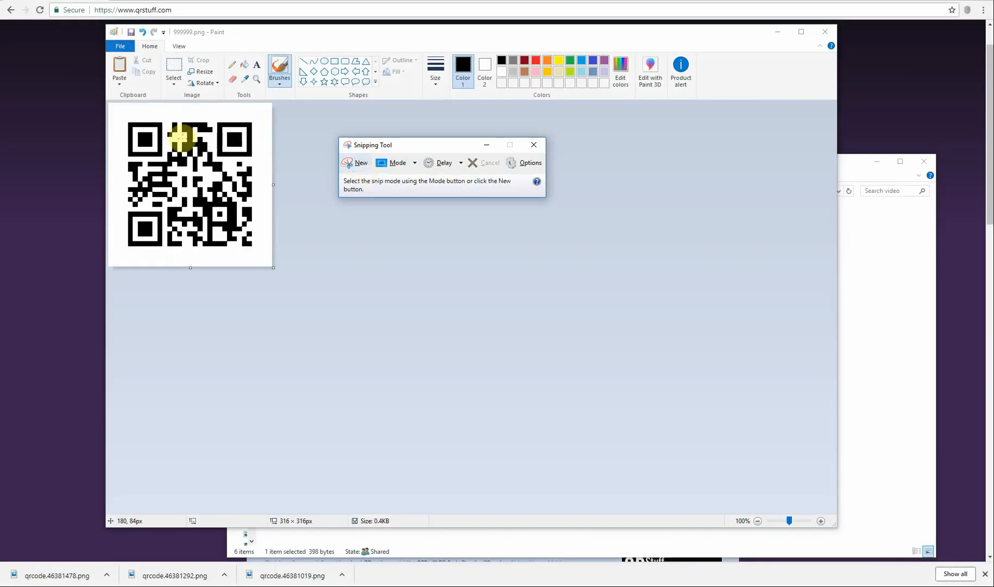
left_click(359, 162)
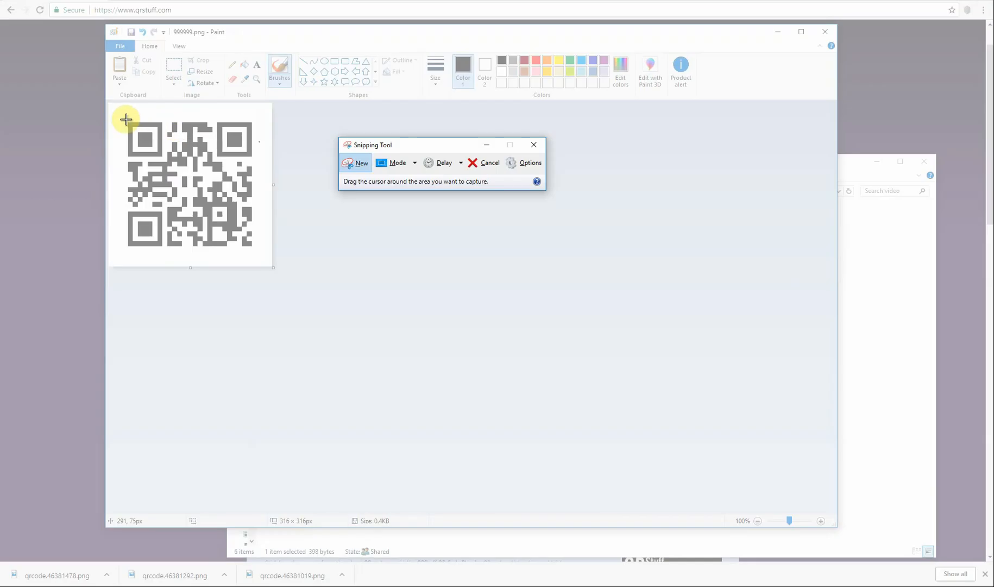
mouse_move(126, 118)
left_mouse_down()
mouse_move(204, 187)
mouse_move(255, 249)
left_mouse_up()
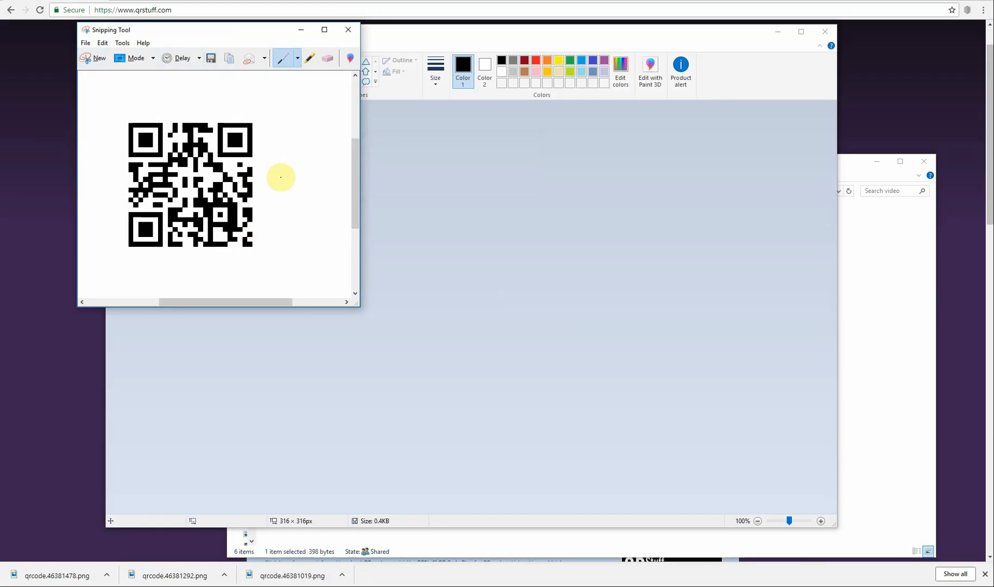
left_click(301, 30)
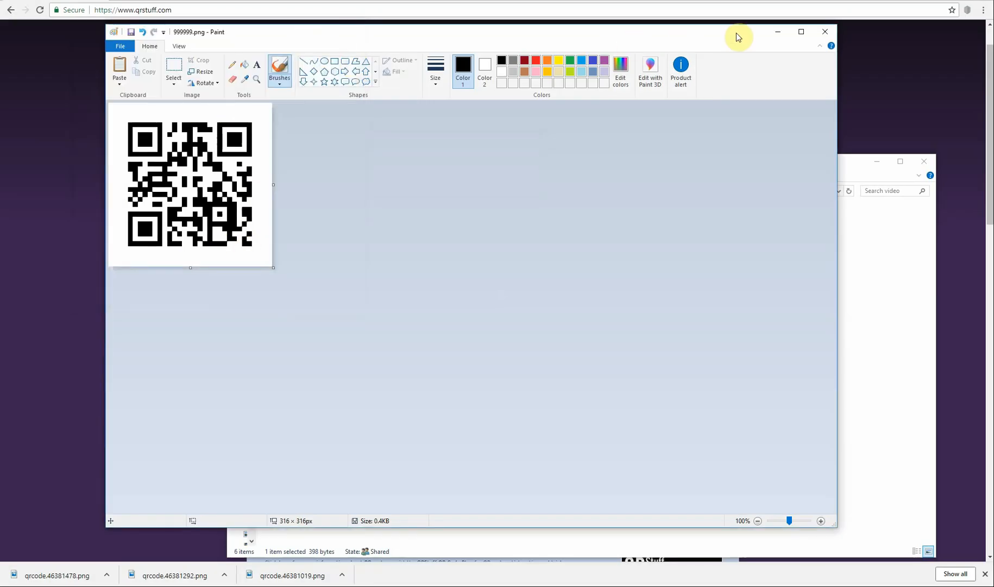
left_click(777, 32)
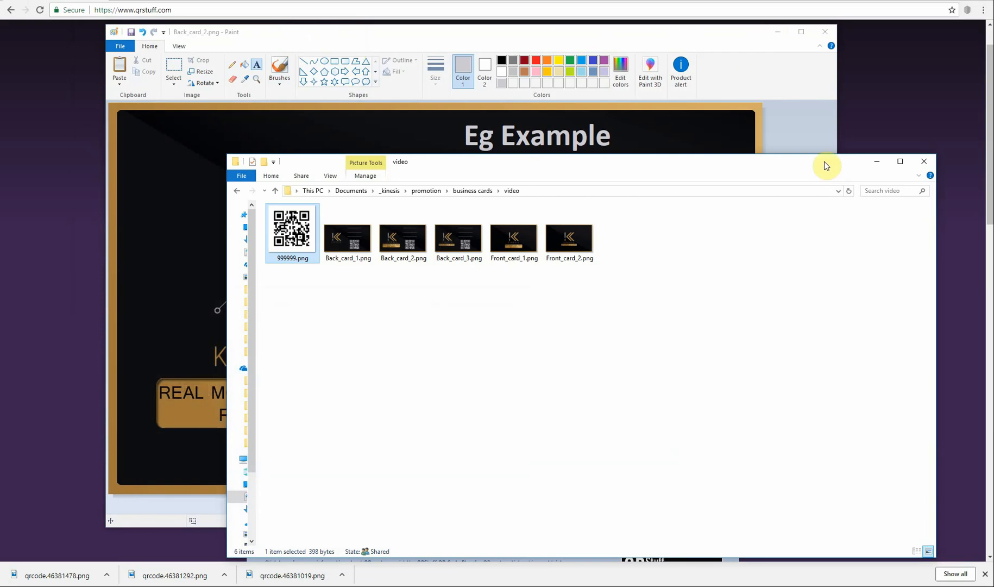
Paste the captured black-on-white QR code and fix it exactly over the old grey one.
left_click(877, 161)
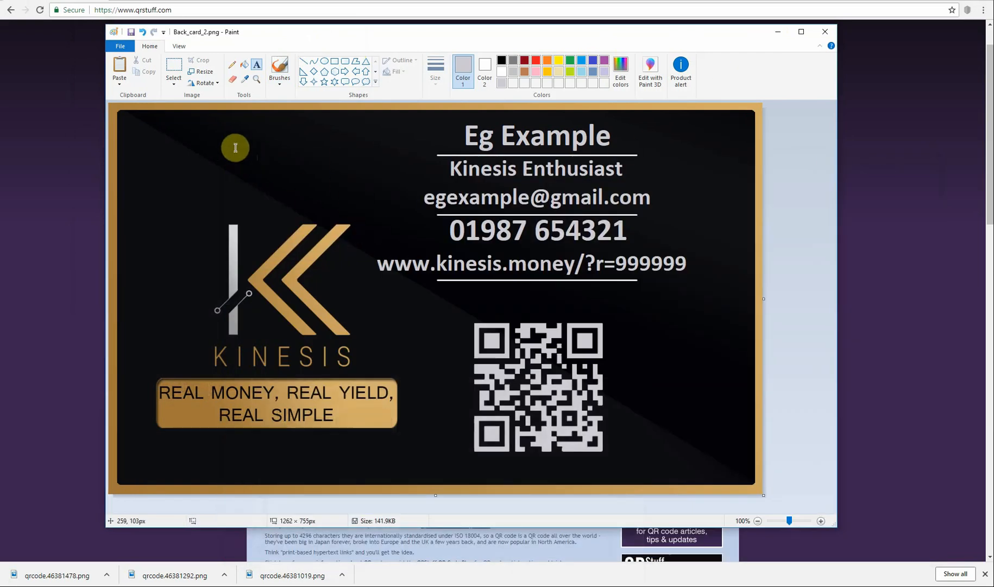
key("ctrl+v")
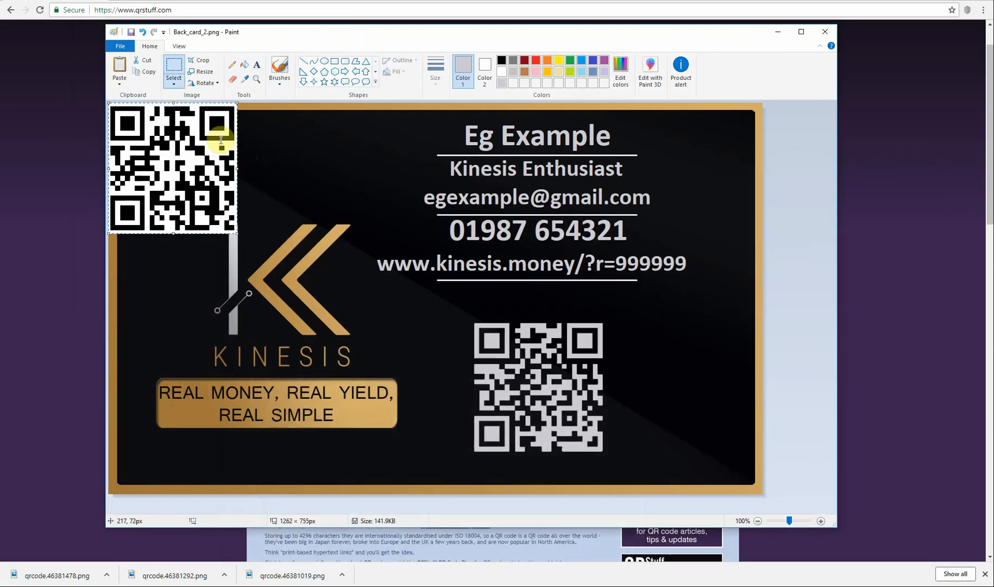
left_click_drag(164, 126, 531, 347)
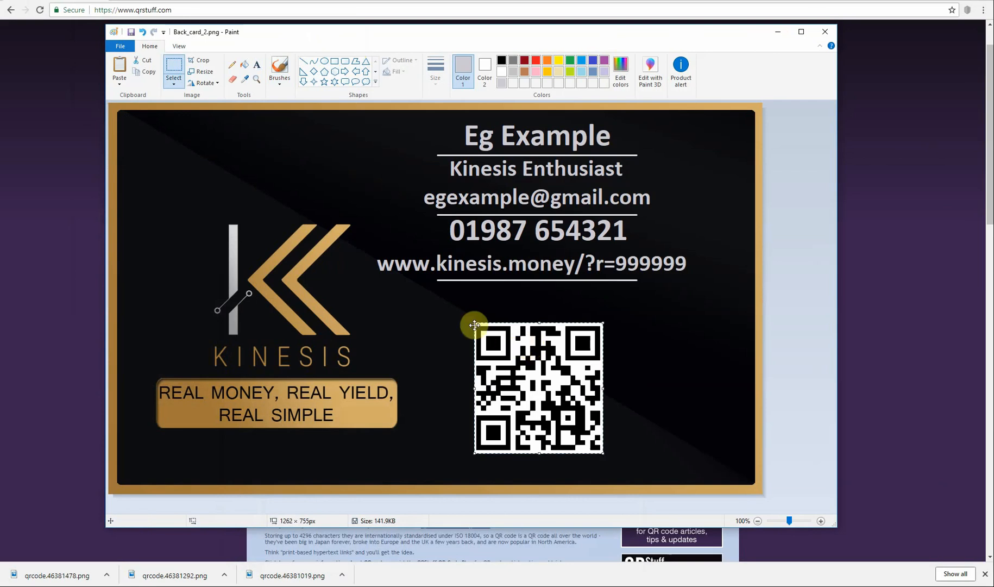
left_click(686, 331)
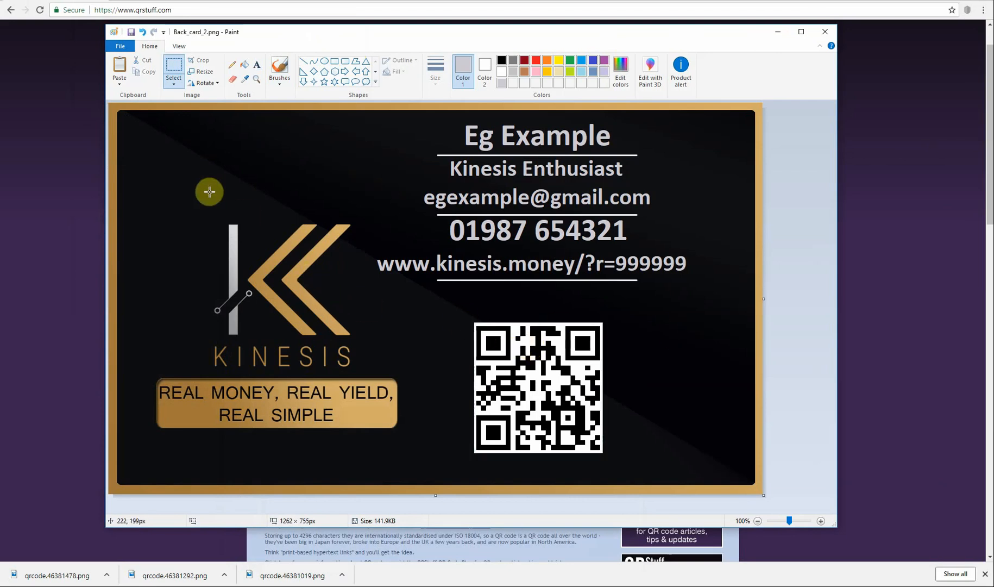
left_click(119, 47)
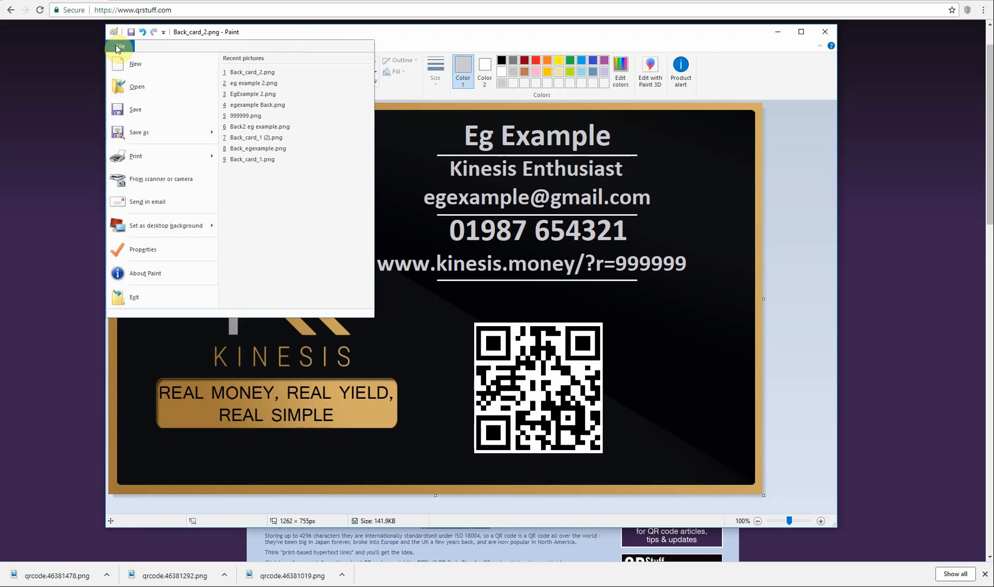
Save the card as 'Eg example2.png', accept the transparency warning, and confirm it in Explorer.
left_click(141, 132)
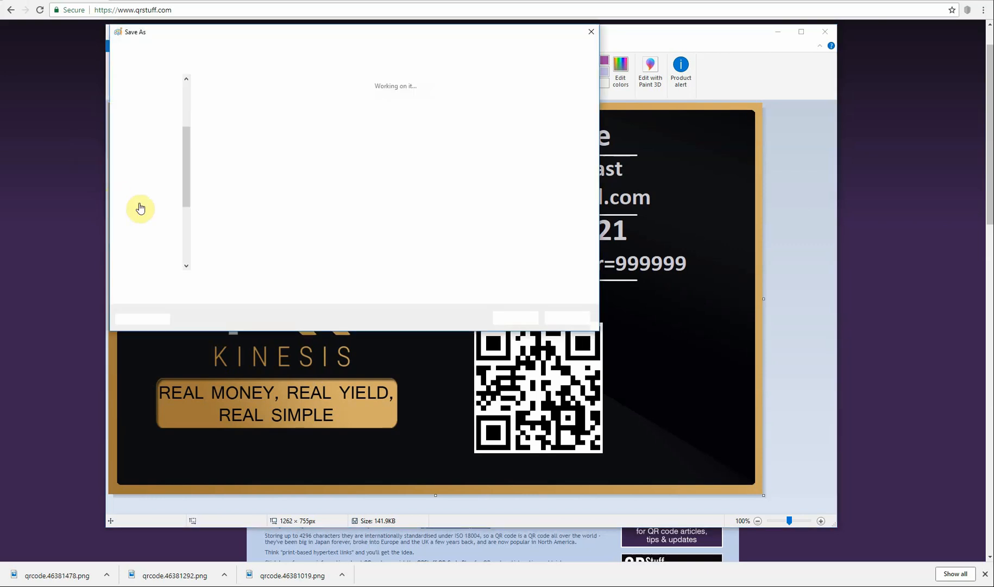
type("Eg")
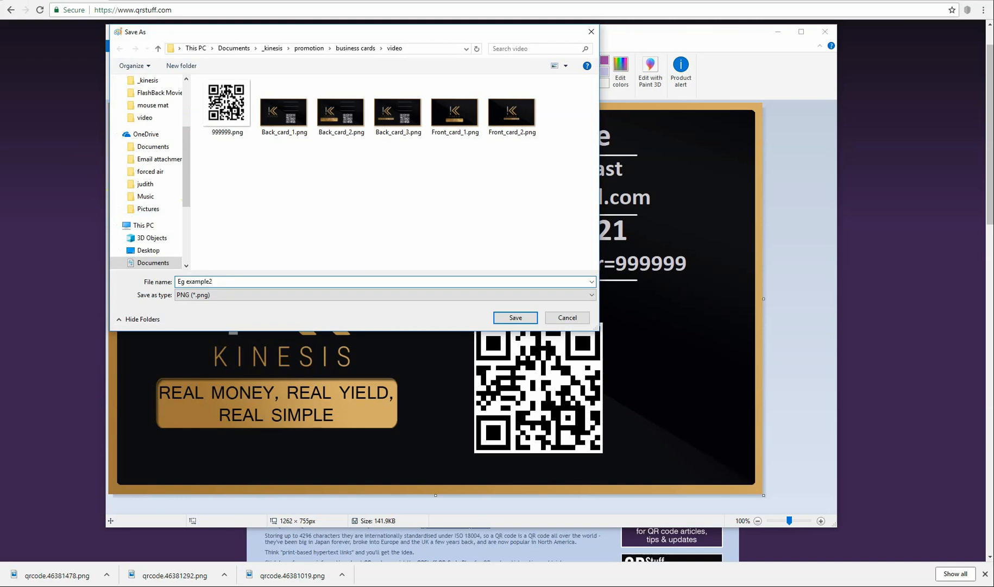
type("example2")
key("Return")
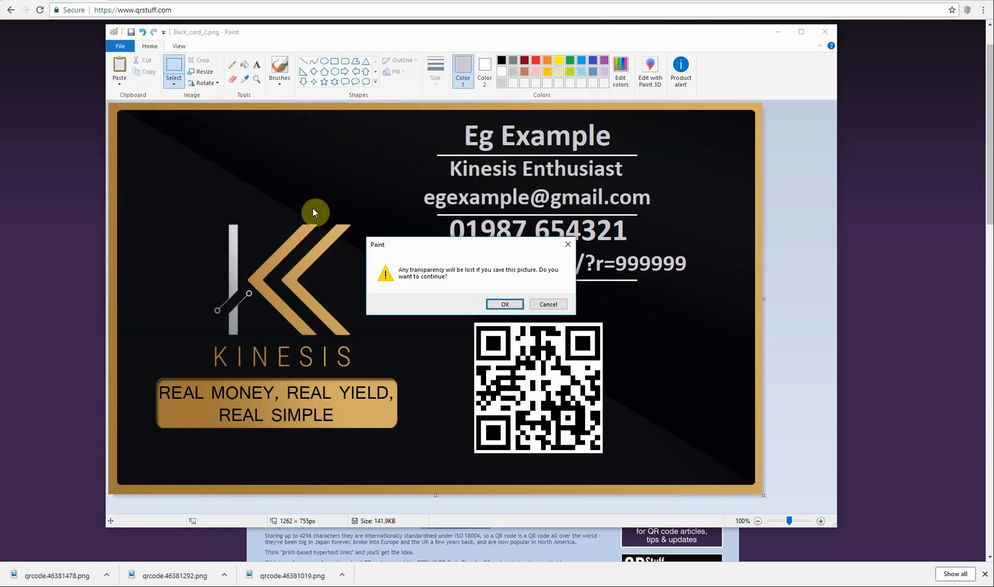
left_click(513, 305)
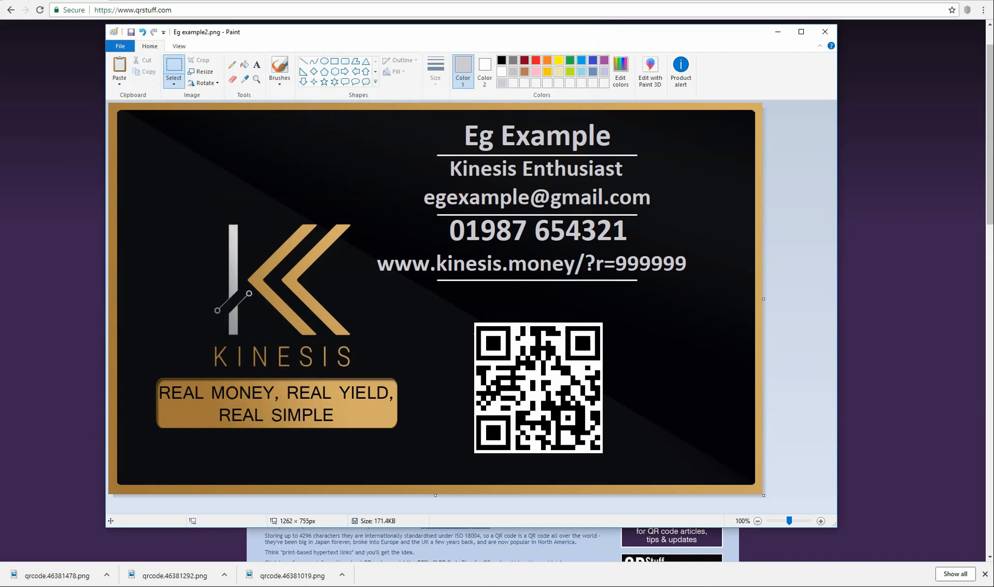
key("alt+Tab")
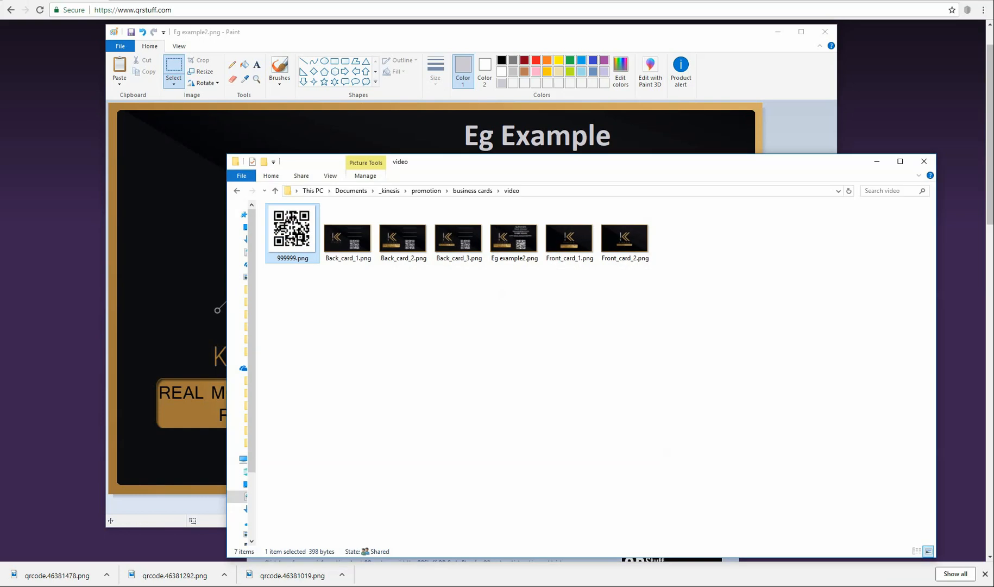